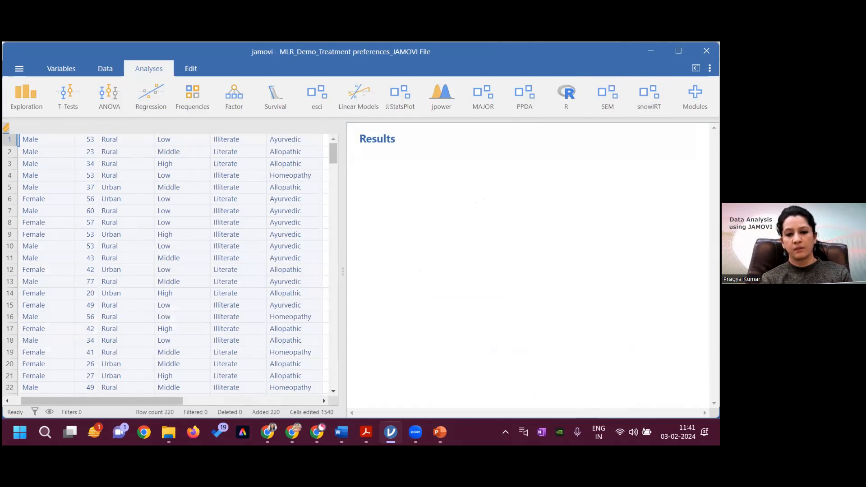
Review the measure type, data type and levels of each variable from Gender through Preferred Treatment.
{"action": "left_click", "coordinate": [61, 69]}
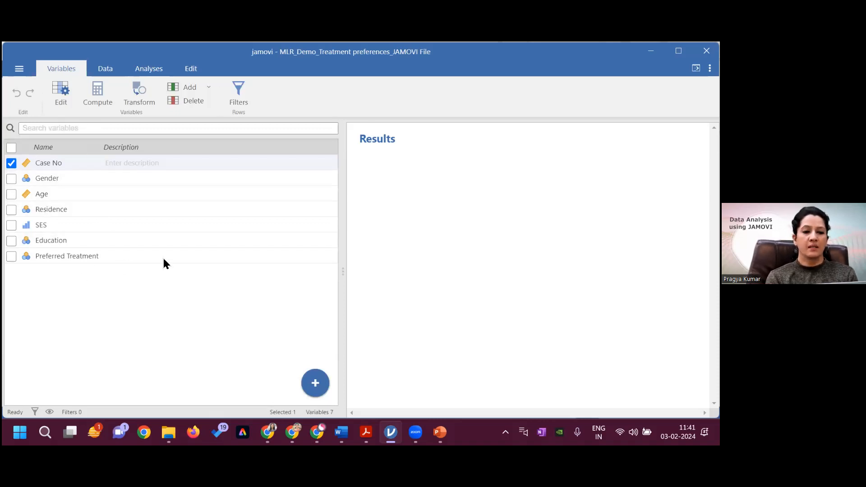
{"action": "double_click", "coordinate": [75, 180]}
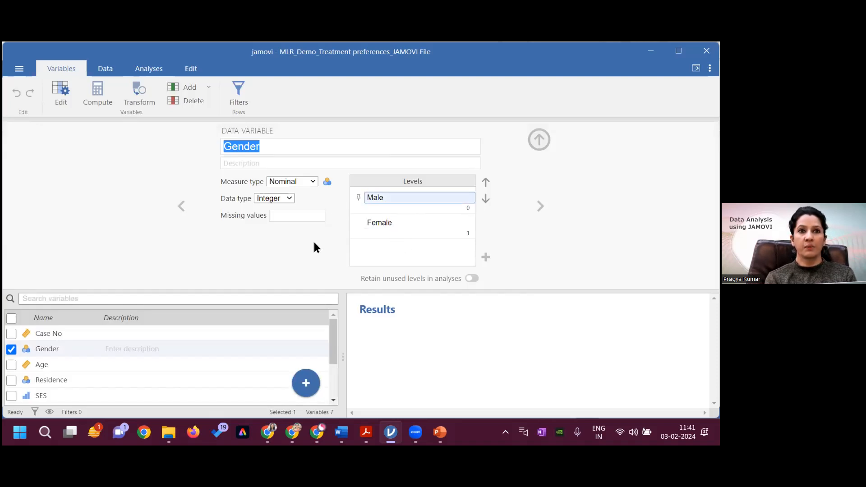
{"action": "left_click", "coordinate": [541, 207]}
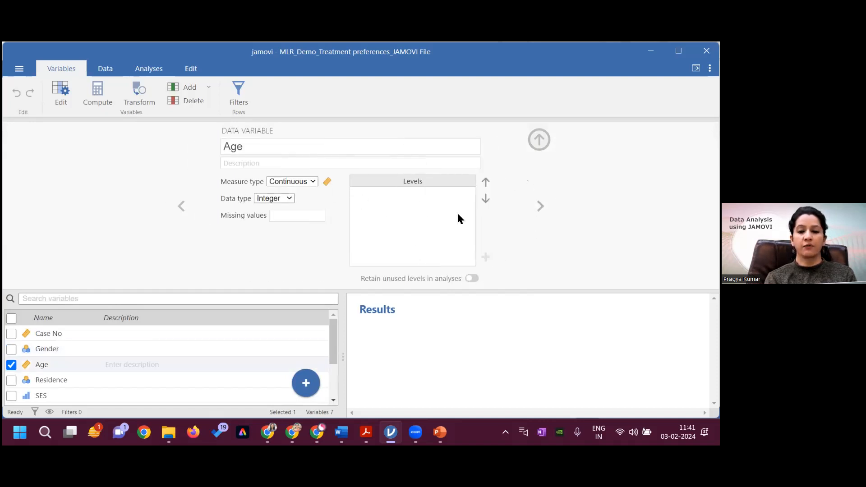
{"action": "left_click", "coordinate": [540, 207]}
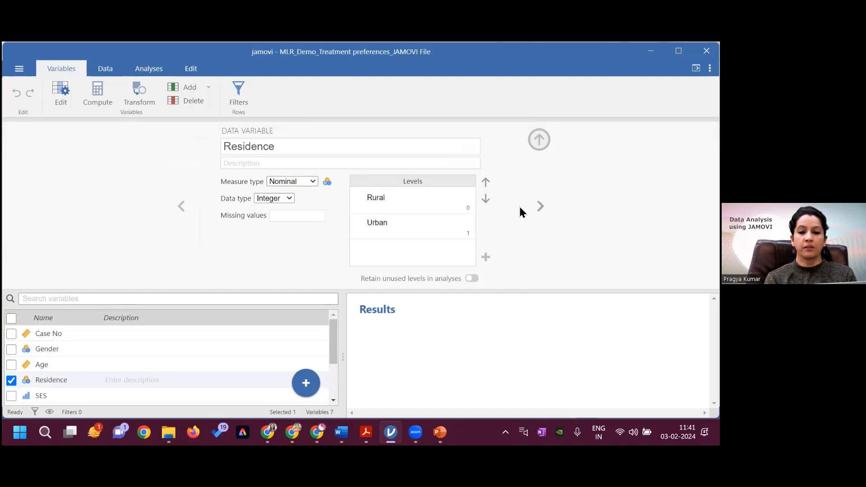
{"action": "left_click", "coordinate": [541, 207]}
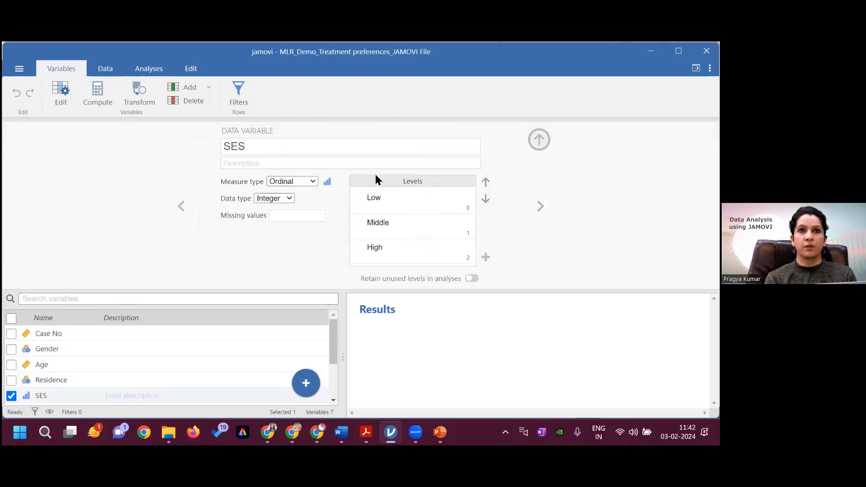
{"action": "left_click", "coordinate": [539, 209]}
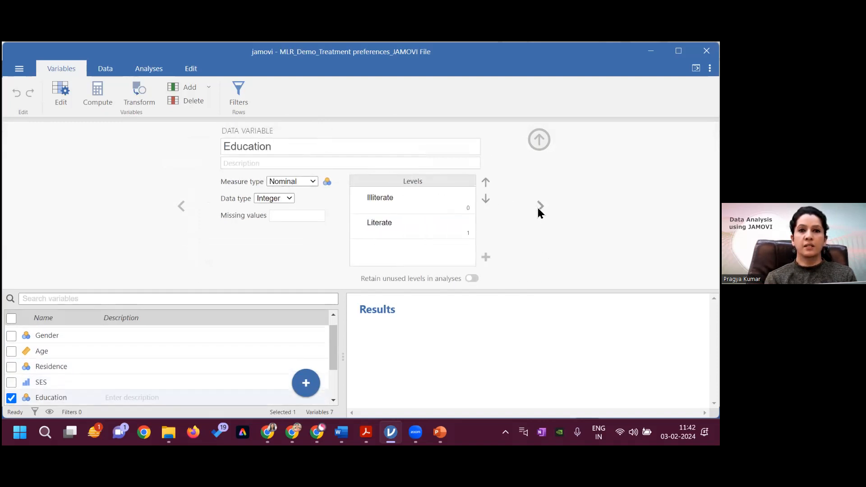
{"action": "left_click", "coordinate": [539, 209]}
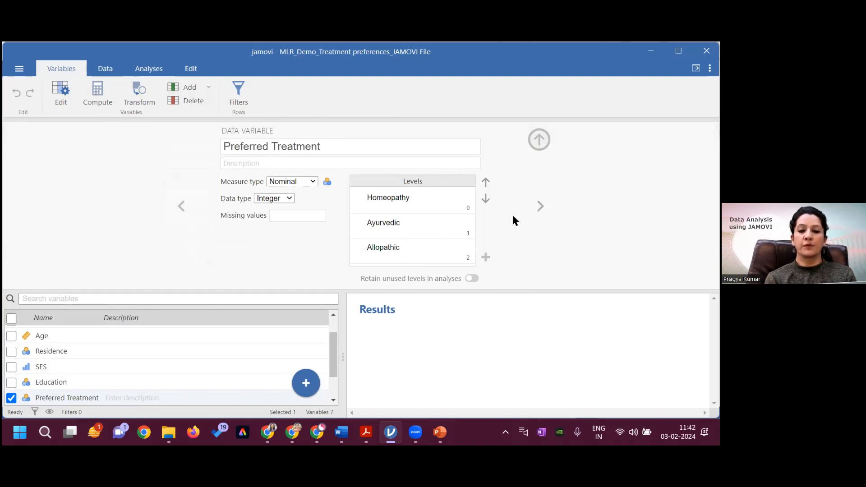
{"action": "left_click", "coordinate": [461, 225]}
{"action": "left_click", "coordinate": [494, 229]}
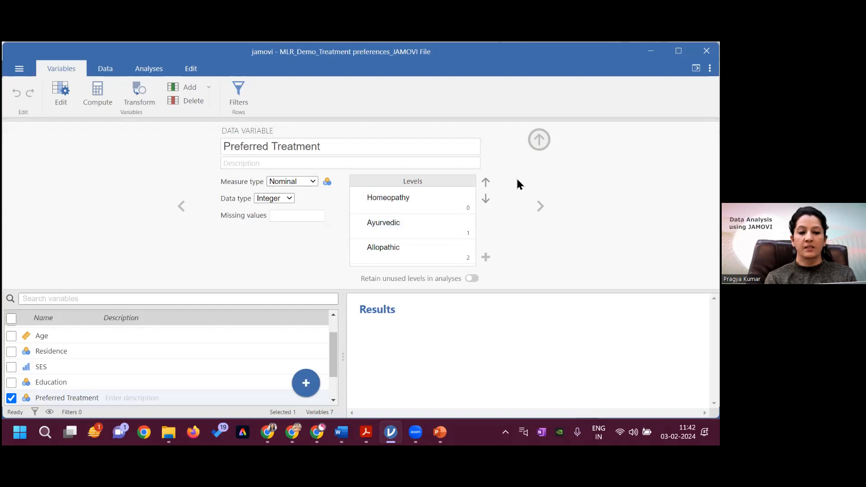
{"action": "left_click", "coordinate": [547, 140]}
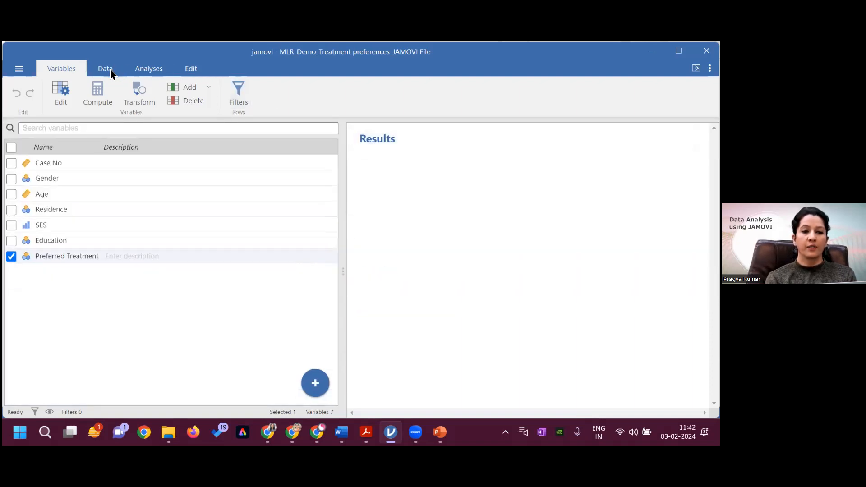
Start a multinomial logistic regression analysis (N Outcomes) on the data set.
{"action": "left_click", "coordinate": [110, 72]}
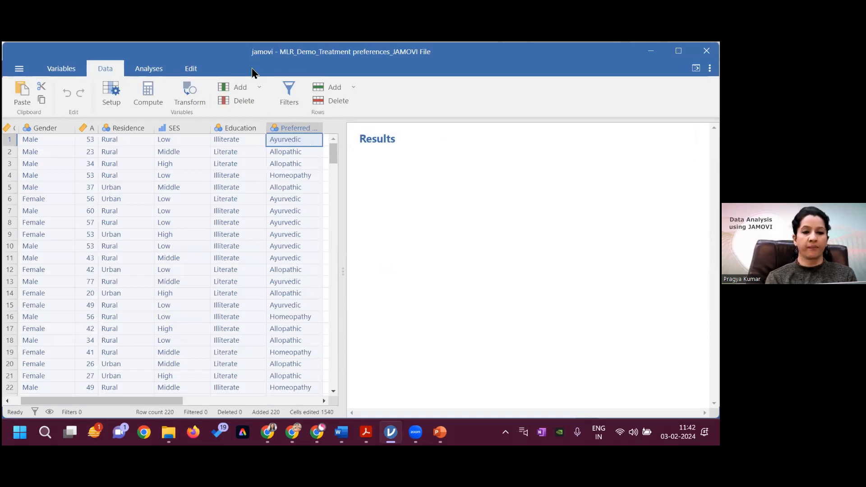
{"action": "left_click", "coordinate": [149, 70]}
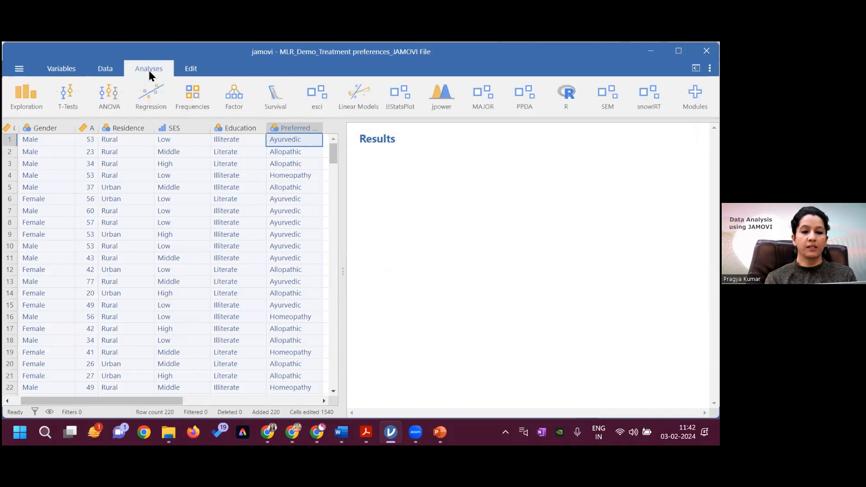
{"action": "left_click", "coordinate": [154, 102]}
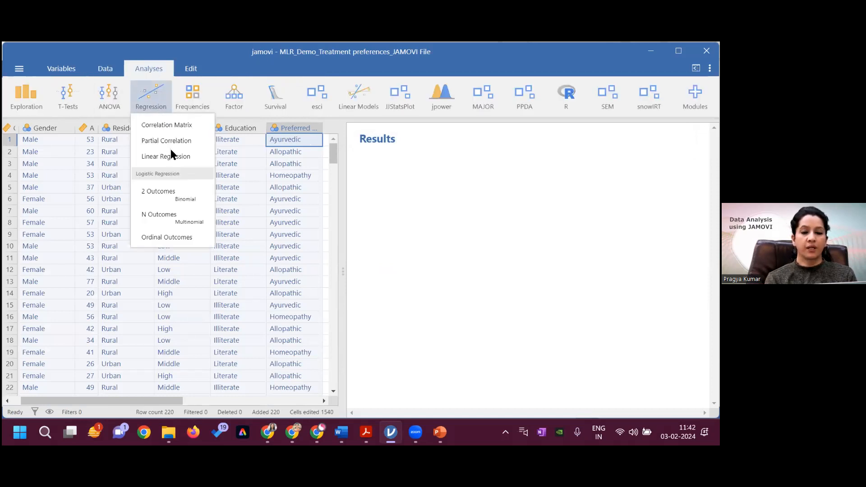
{"action": "left_click", "coordinate": [168, 215]}
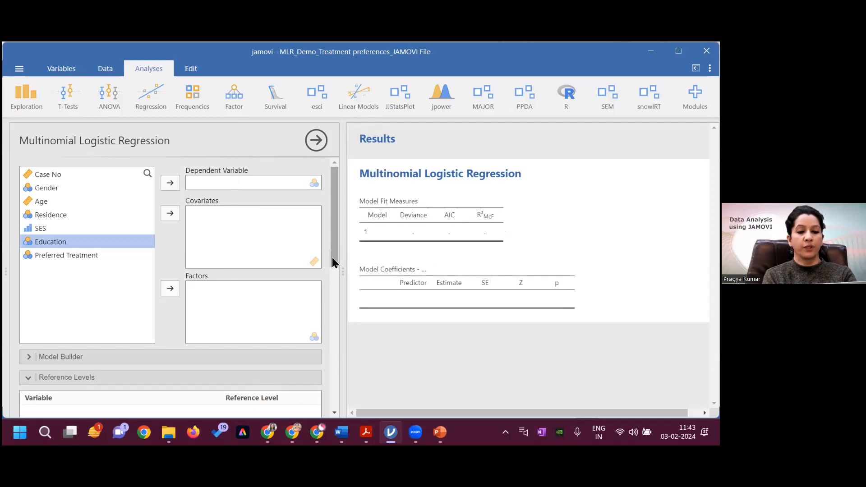
Enable the overall model test, likelihood ratio tests and odds ratio for the multinomial regression.
{"action": "scroll", "coordinate": [334, 294], "scroll_direction": "down", "scroll_amount": 3}
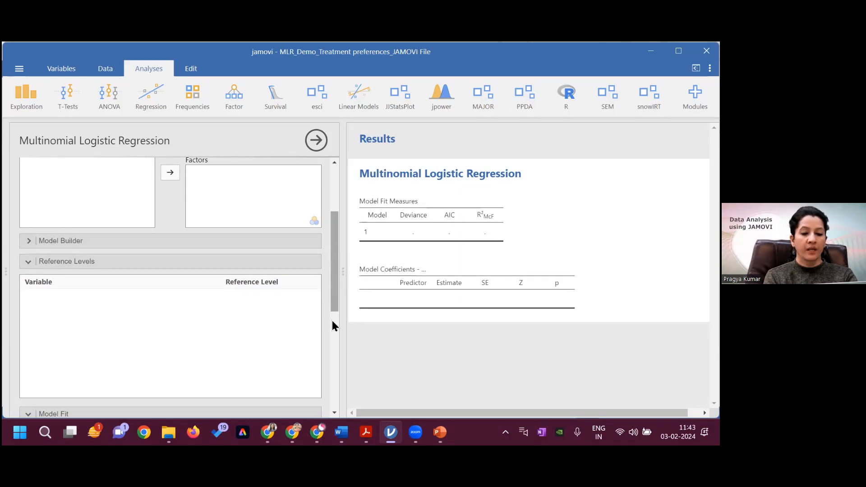
{"action": "scroll", "coordinate": [39, 270], "scroll_direction": "down", "scroll_amount": 5}
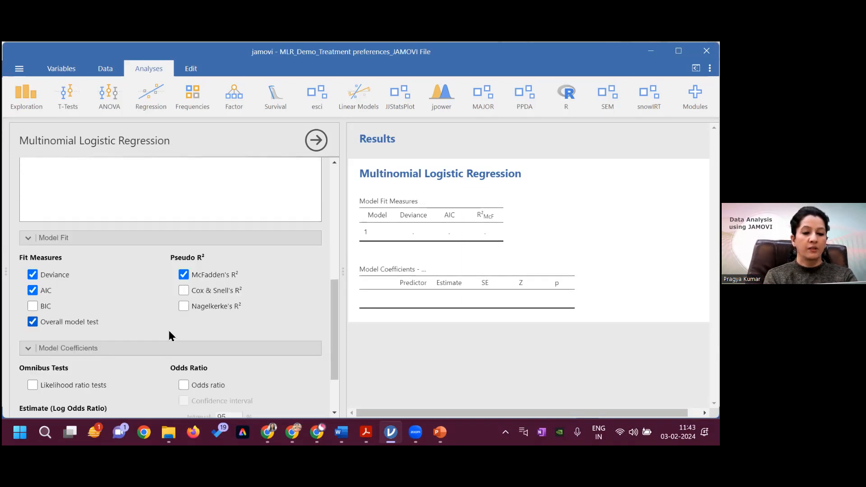
{"action": "left_click", "coordinate": [32, 385]}
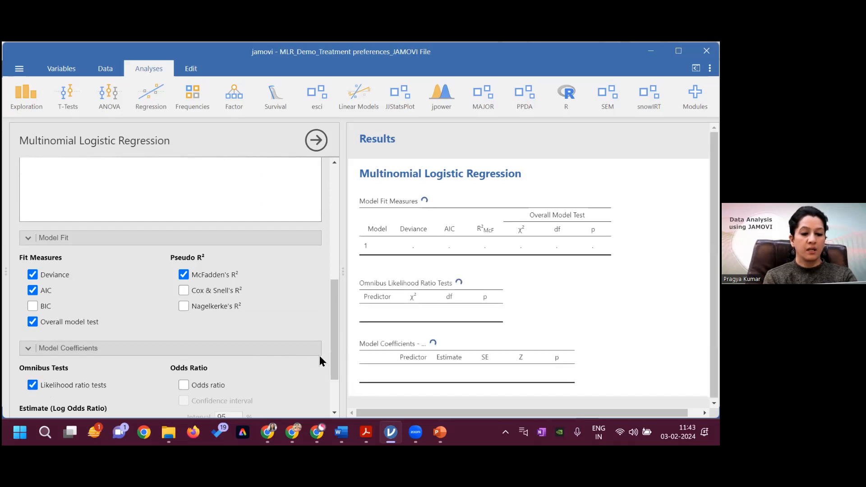
{"action": "scroll", "coordinate": [333, 336], "scroll_direction": "up", "scroll_amount": 2}
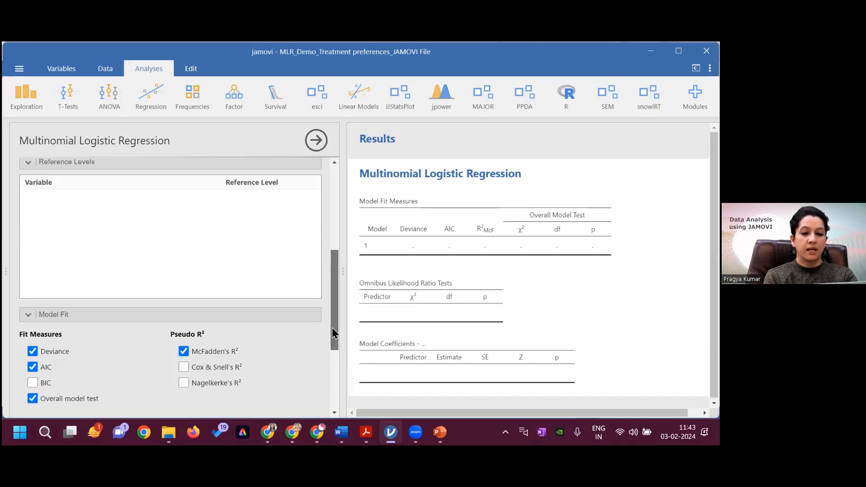
{"action": "scroll", "coordinate": [312, 365], "scroll_direction": "down", "scroll_amount": 3}
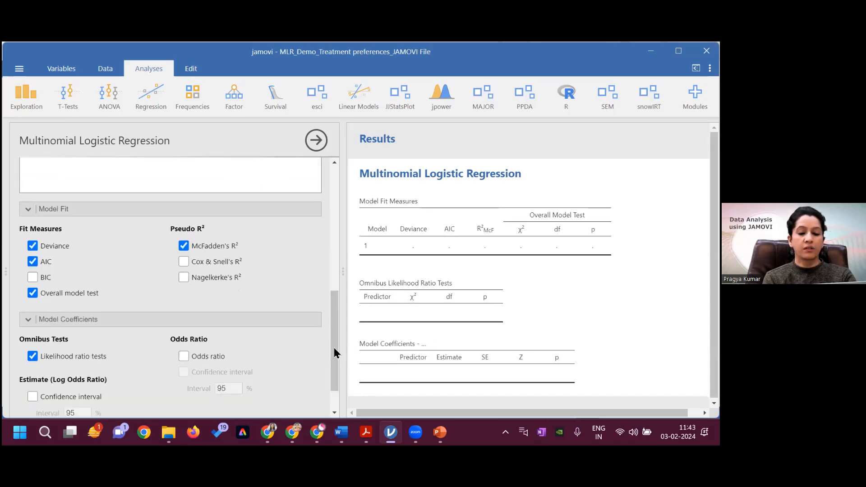
{"action": "scroll", "coordinate": [338, 281], "scroll_direction": "up", "scroll_amount": 8}
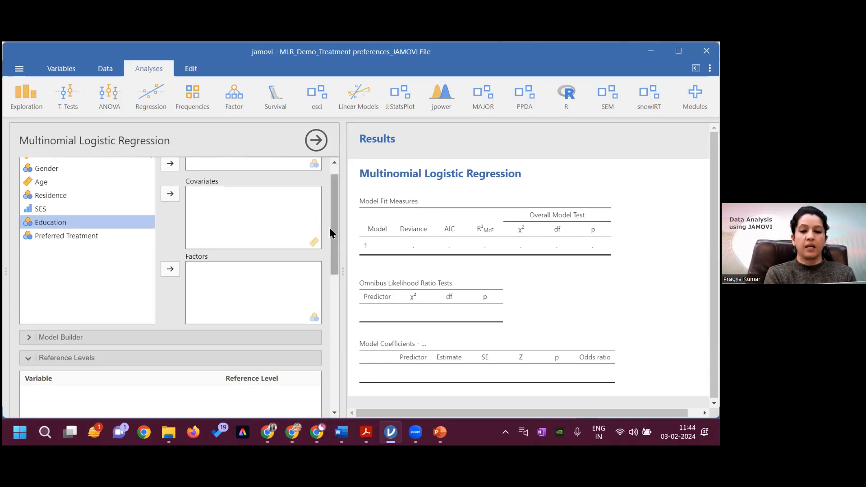
Assign Preferred Treatment as the dependent variable and Gender as a factor.
{"action": "scroll", "coordinate": [330, 233], "scroll_direction": "up", "scroll_amount": 1}
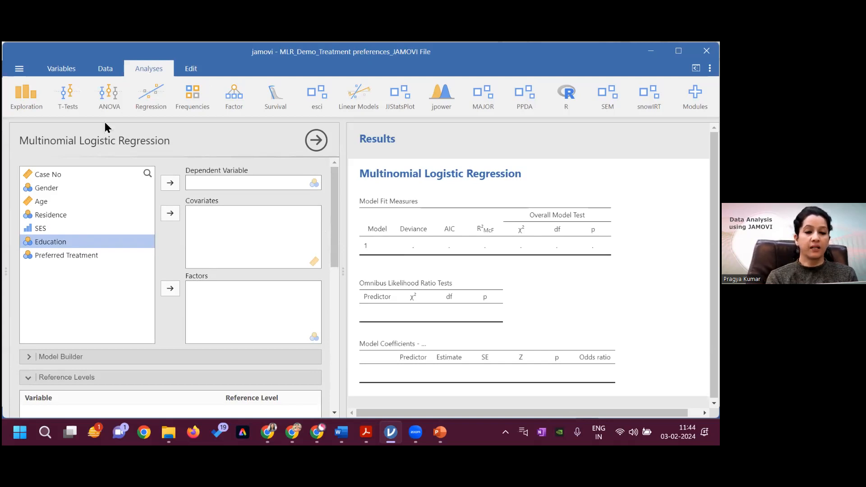
{"action": "left_click", "coordinate": [90, 256]}
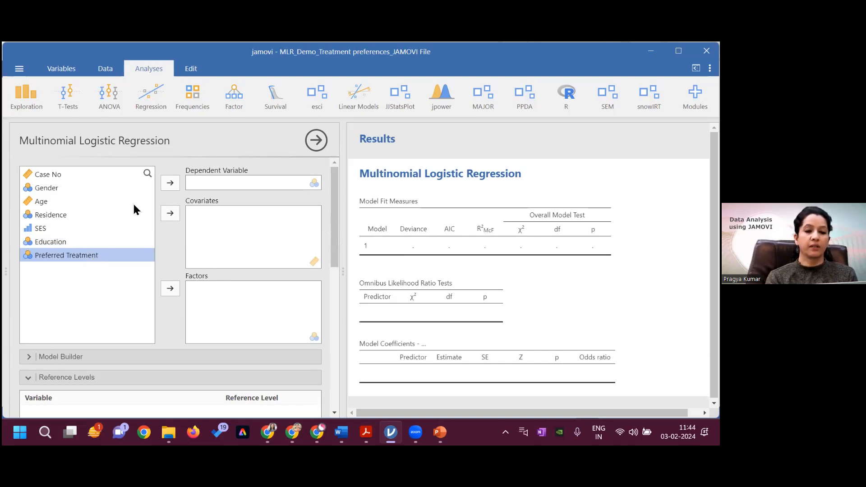
{"action": "left_click", "coordinate": [172, 184]}
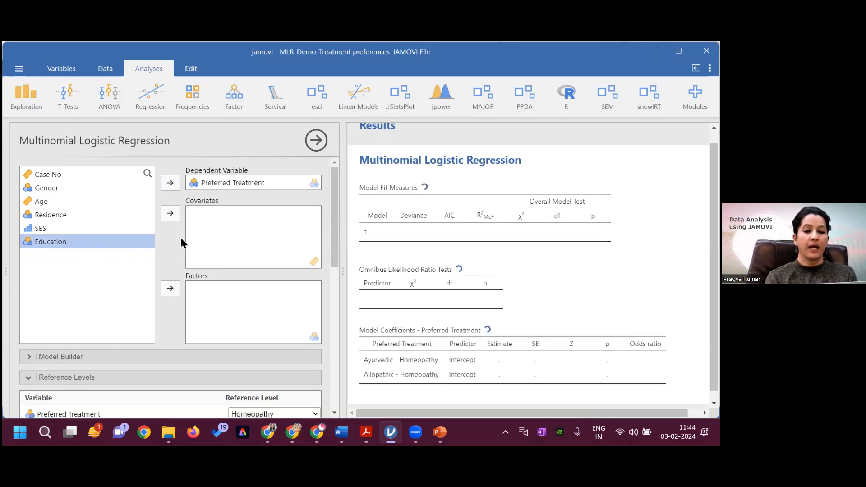
{"action": "left_click", "coordinate": [53, 191]}
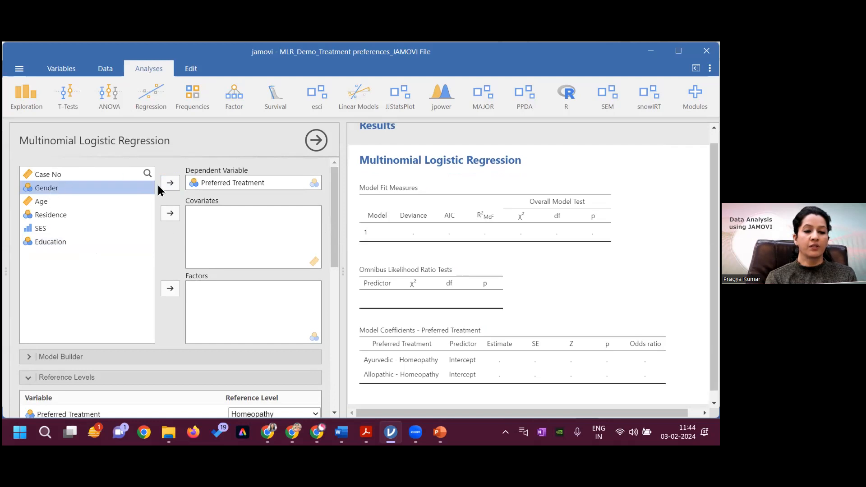
{"action": "left_click", "coordinate": [166, 290]}
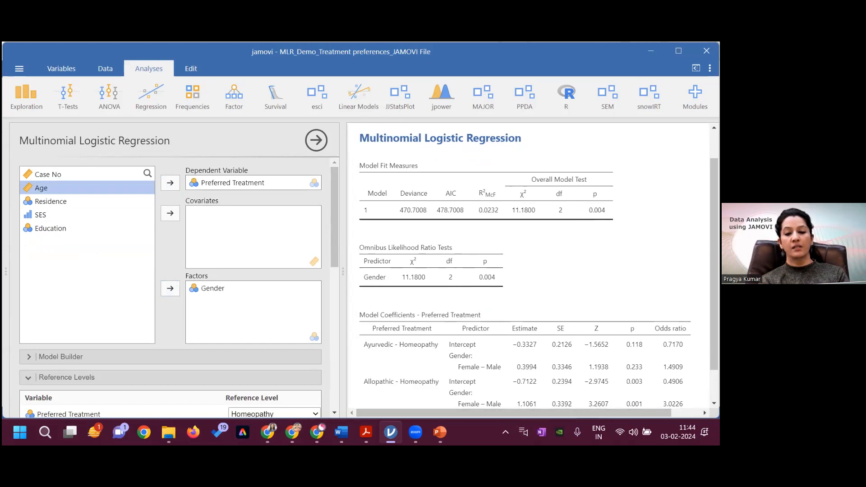
Examine the model coefficients for both treatment comparisons and the reference levels of Preferred Treatment and Gender.
{"action": "scroll", "coordinate": [532, 266], "scroll_direction": "down", "scroll_amount": 1}
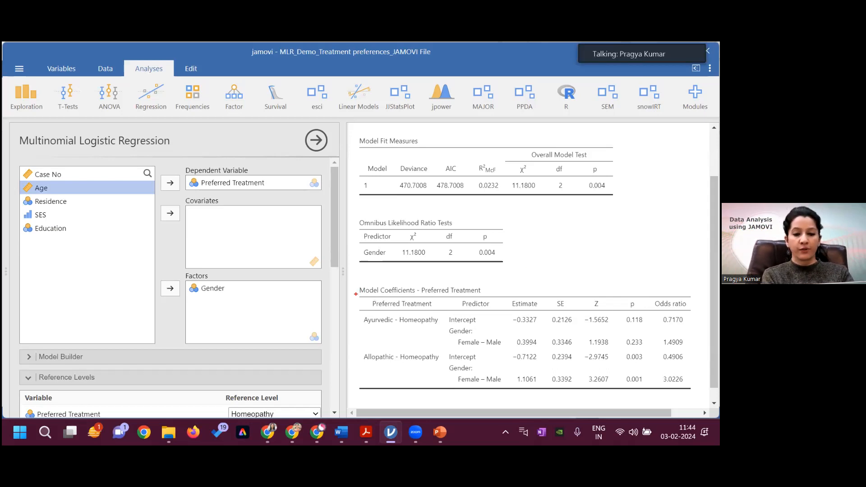
{"action": "mouse_move", "coordinate": [355, 295]}
{"action": "left_mouse_down"}
{"action": "mouse_move", "coordinate": [413, 342]}
{"action": "mouse_move", "coordinate": [565, 361]}
{"action": "mouse_move", "coordinate": [673, 359]}
{"action": "mouse_move", "coordinate": [697, 348]}
{"action": "left_mouse_up"}
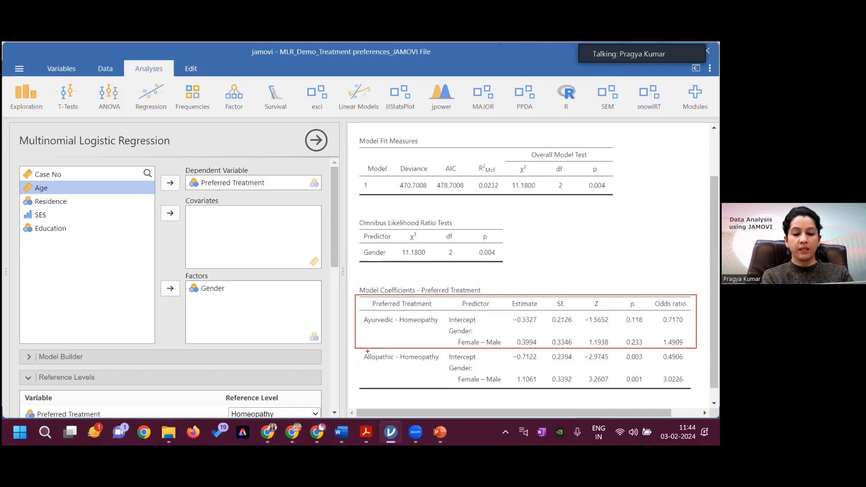
{"action": "mouse_move", "coordinate": [354, 354]}
{"action": "left_mouse_down"}
{"action": "mouse_move", "coordinate": [416, 389]}
{"action": "mouse_move", "coordinate": [703, 388]}
{"action": "left_mouse_up"}
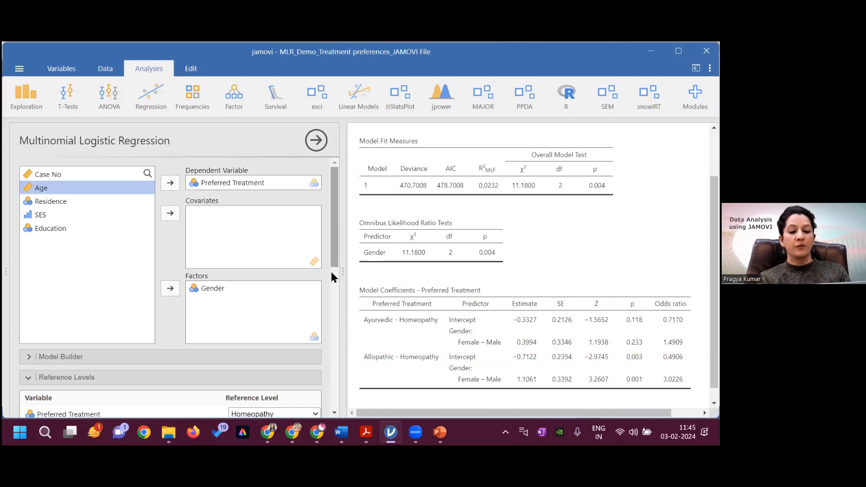
{"action": "scroll", "coordinate": [298, 307], "scroll_direction": "down", "scroll_amount": 1}
{"action": "scroll", "coordinate": [298, 303], "scroll_direction": "down", "scroll_amount": 2}
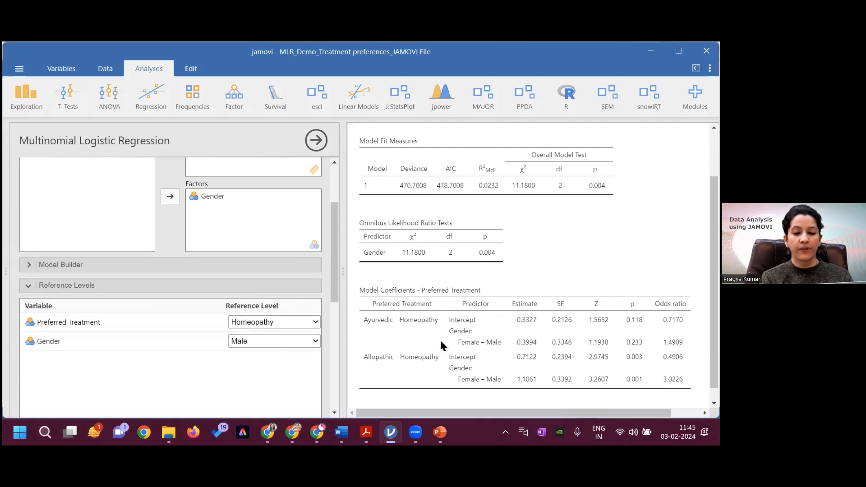
{"action": "left_click_drag", "start_coordinate": [567, 413], "coordinate": [596, 414]}
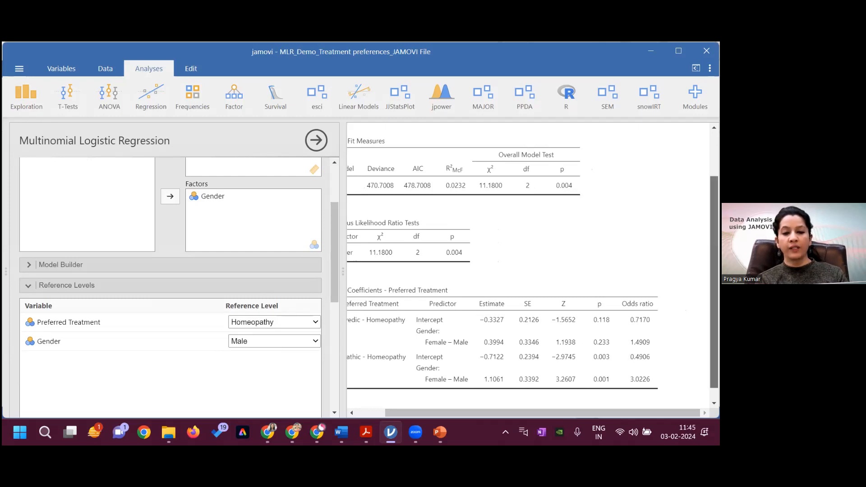
{"action": "scroll", "coordinate": [445, 294], "scroll_direction": "up", "scroll_amount": 2}
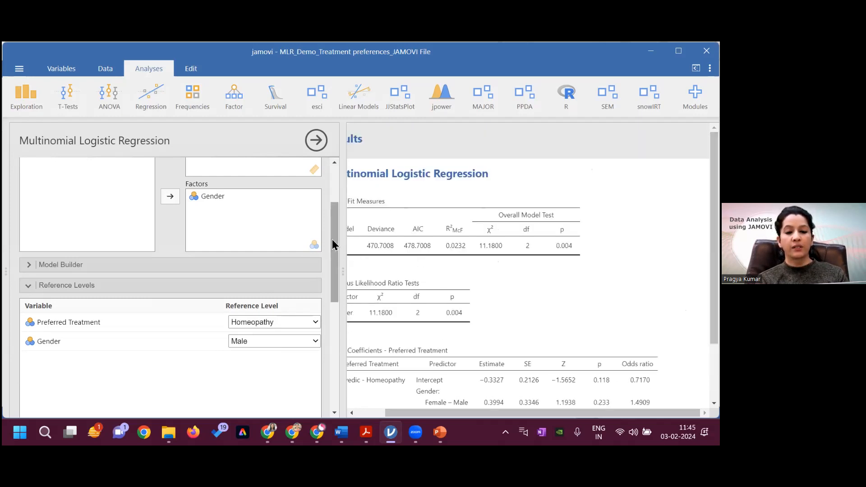
{"action": "scroll", "coordinate": [338, 251], "scroll_direction": "up", "scroll_amount": 3}
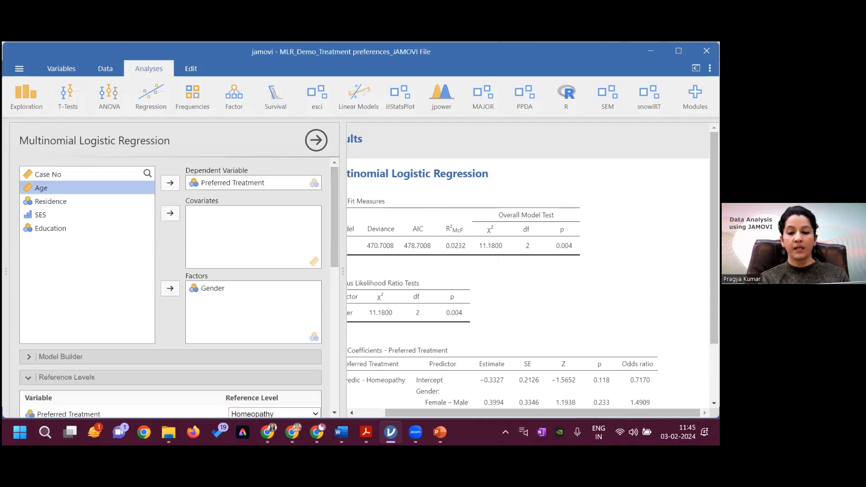
Duplicate the Gender multinomial logistic regression analysis in the results.
{"action": "left_click_drag", "start_coordinate": [714, 238], "coordinate": [714, 293]}
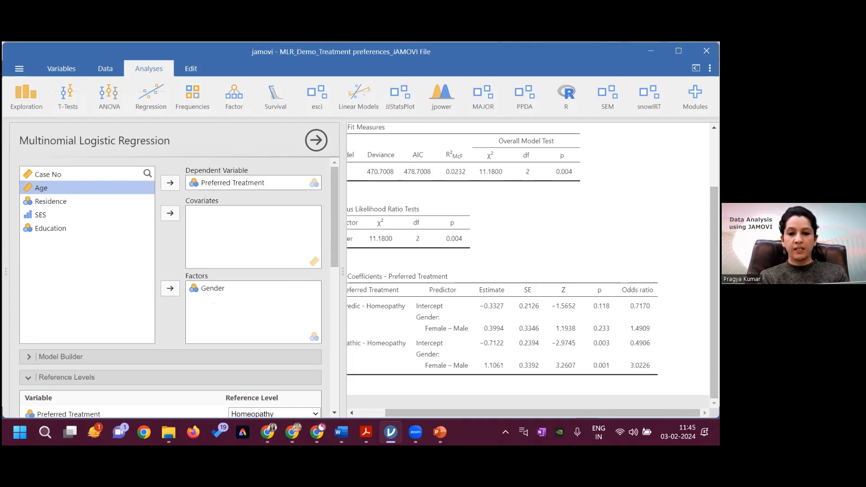
{"action": "right_click", "coordinate": [545, 202]}
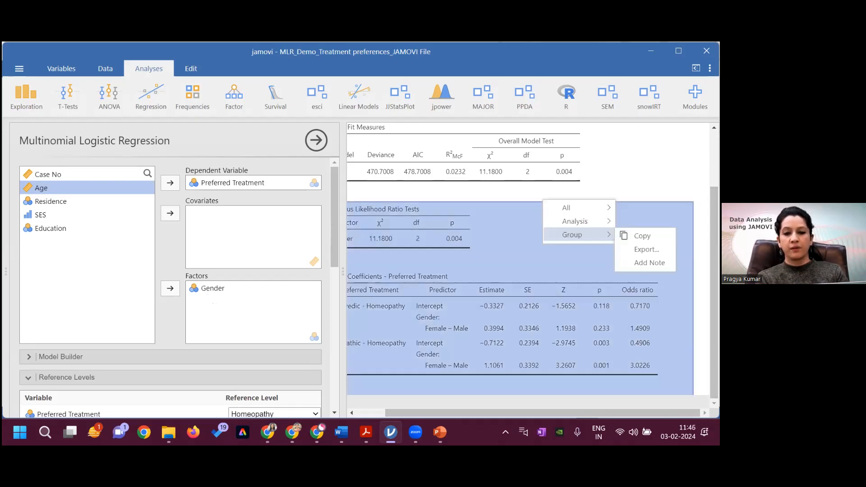
{"action": "mouse_move", "coordinate": [569, 208]}
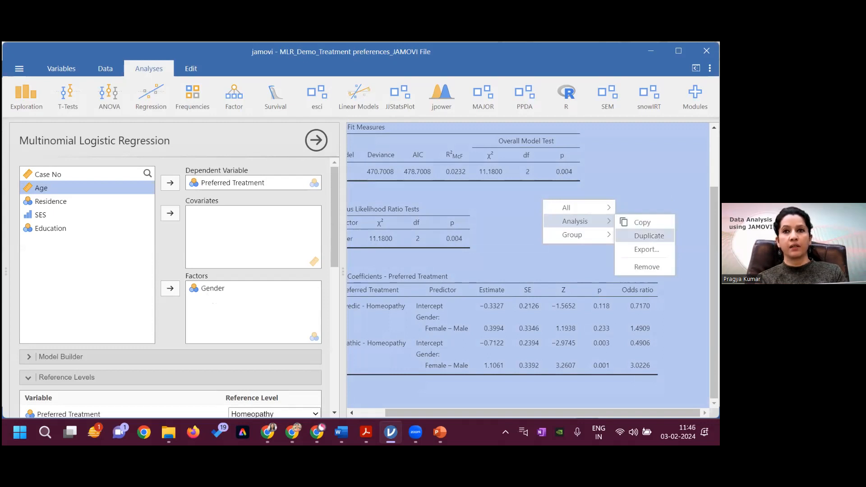
{"action": "left_click", "coordinate": [649, 236]}
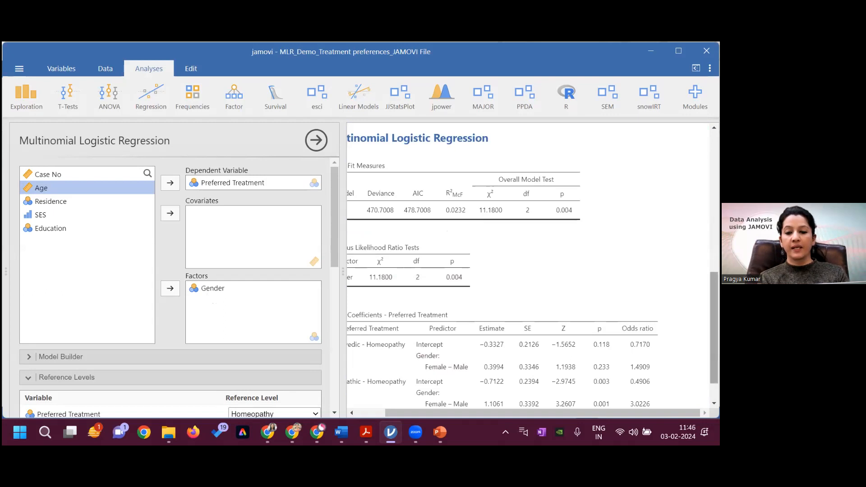
Remove Gender from the factors of the duplicated regression and add Age as a covariate.
{"action": "left_click_drag", "start_coordinate": [715, 333], "coordinate": [714, 243]}
{"action": "scroll", "coordinate": [522, 296], "scroll_direction": "down", "scroll_amount": 5}
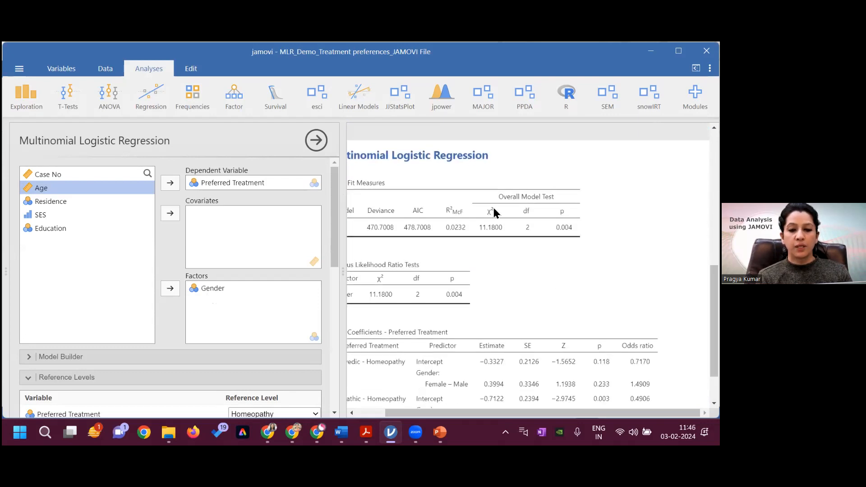
{"action": "left_click", "coordinate": [198, 291]}
{"action": "left_click", "coordinate": [171, 289]}
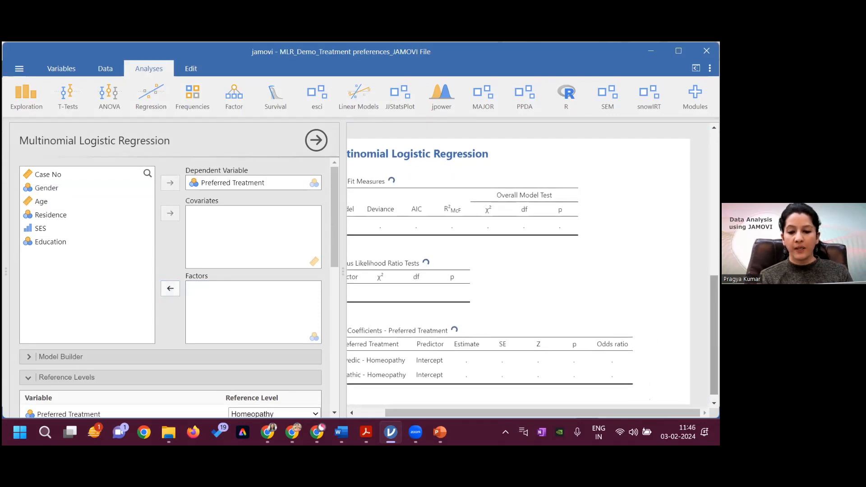
{"action": "scroll", "coordinate": [539, 214], "scroll_direction": "up", "scroll_amount": 5}
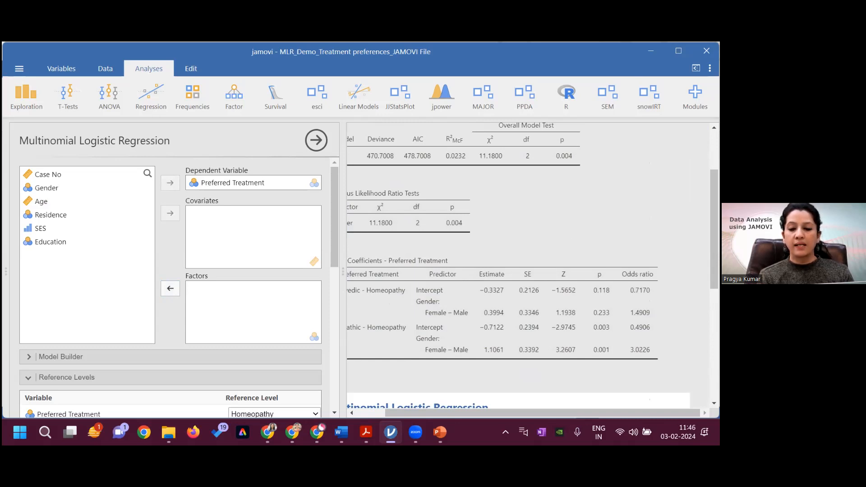
{"action": "scroll", "coordinate": [581, 329], "scroll_direction": "down", "scroll_amount": 3}
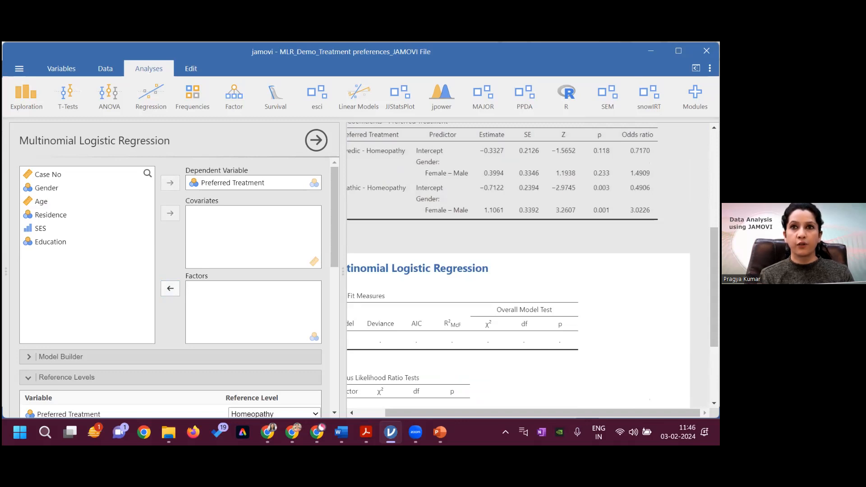
{"action": "left_click_drag", "start_coordinate": [715, 287], "coordinate": [714, 262]}
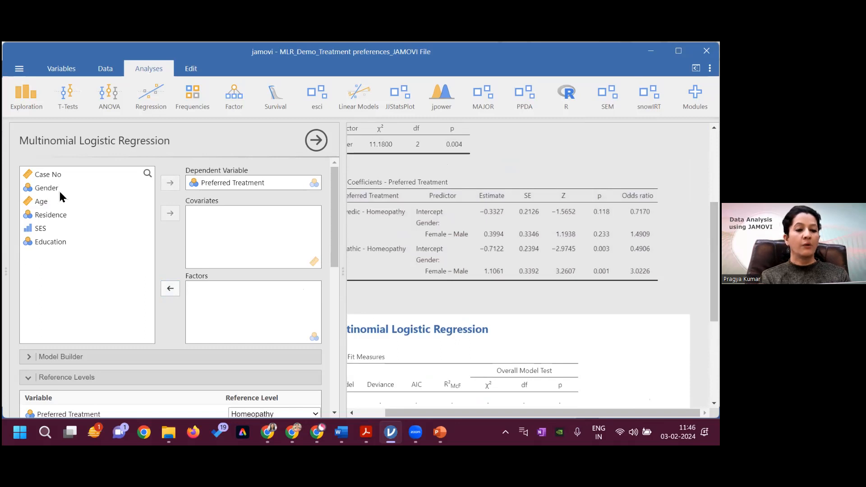
{"action": "left_click", "coordinate": [103, 205]}
{"action": "left_click", "coordinate": [170, 215]}
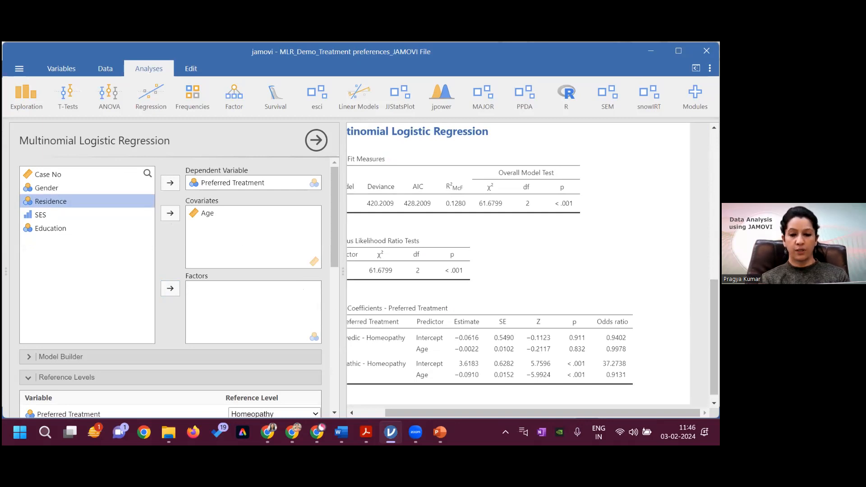
Duplicate the Age regression and replace the Age covariate with Residence as a factor in the copy.
{"action": "right_click", "coordinate": [532, 273]}
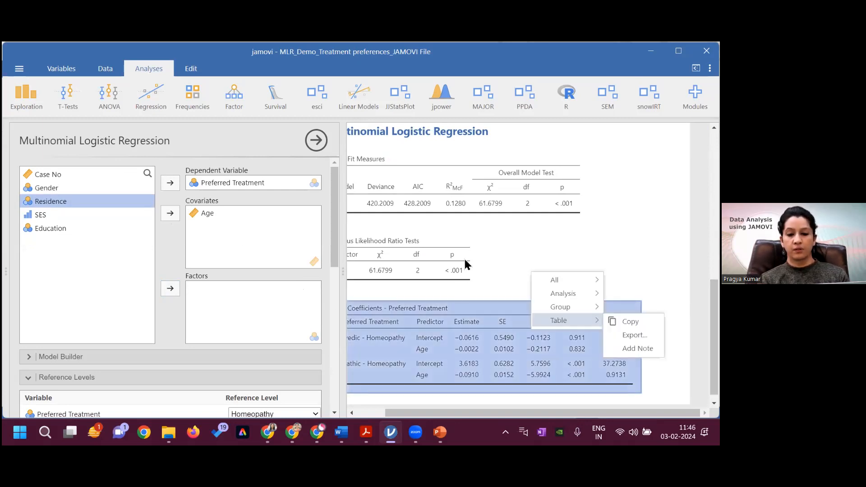
{"action": "mouse_move", "coordinate": [563, 293]}
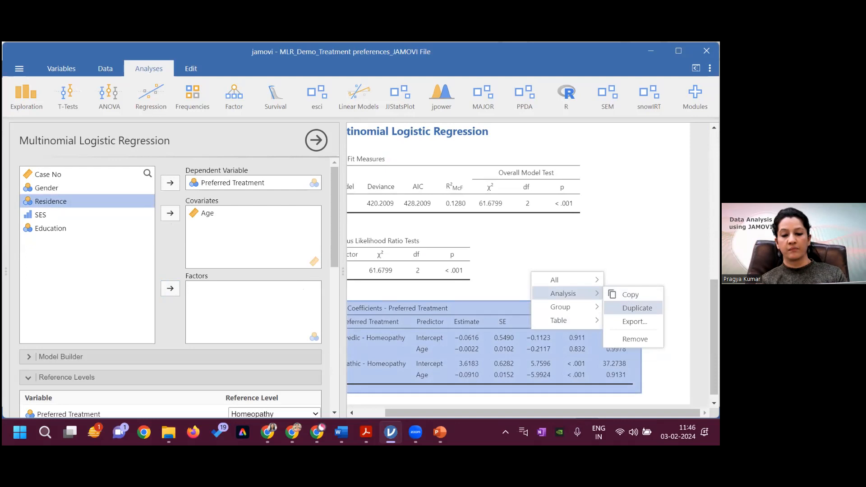
{"action": "left_click", "coordinate": [637, 308]}
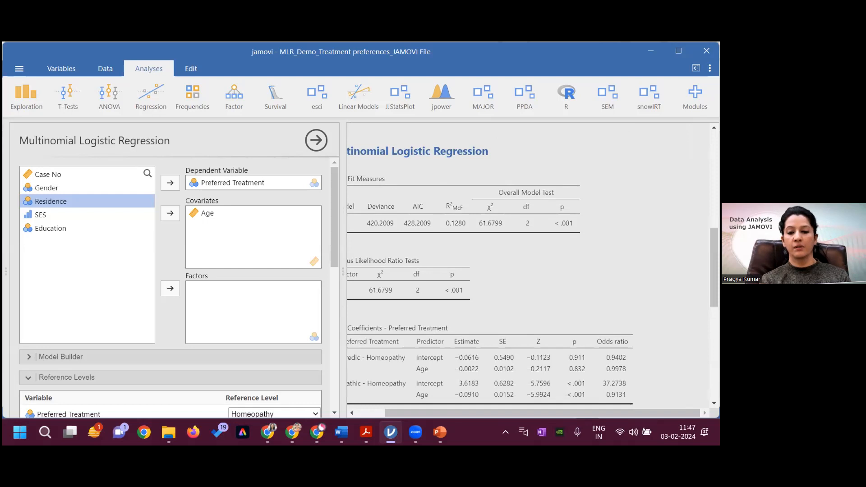
{"action": "scroll", "coordinate": [478, 207], "scroll_direction": "up", "scroll_amount": 5}
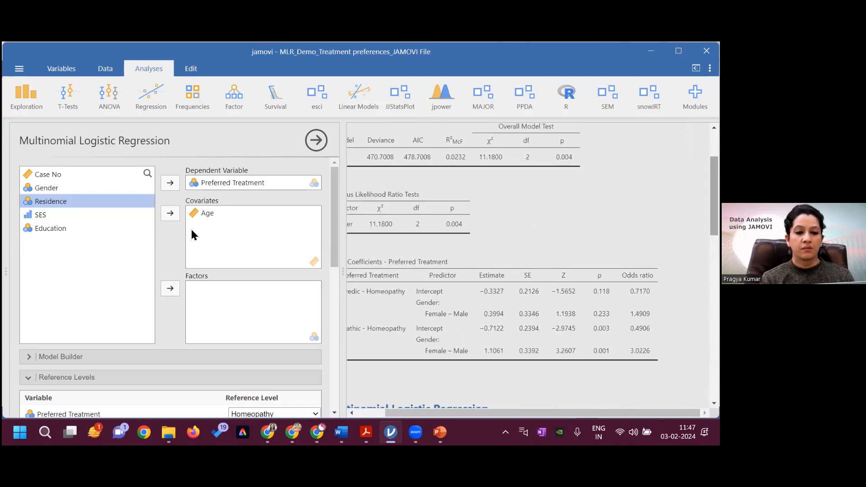
{"action": "left_click", "coordinate": [170, 213]}
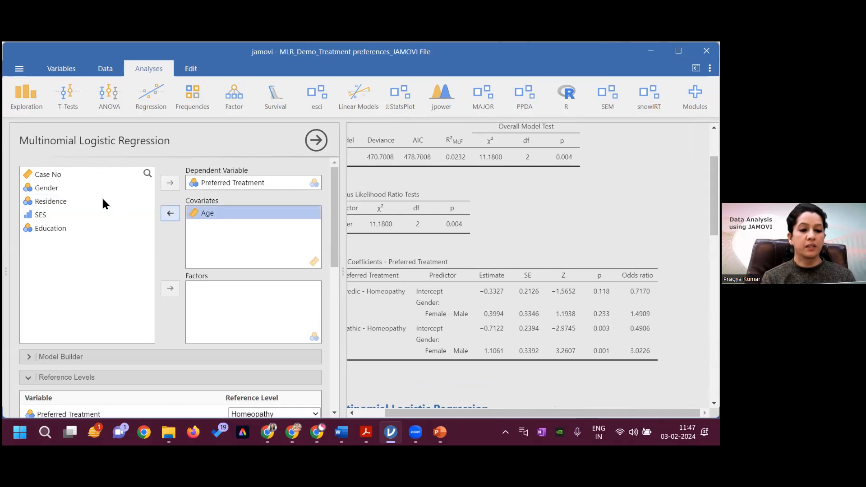
{"action": "left_click", "coordinate": [63, 215]}
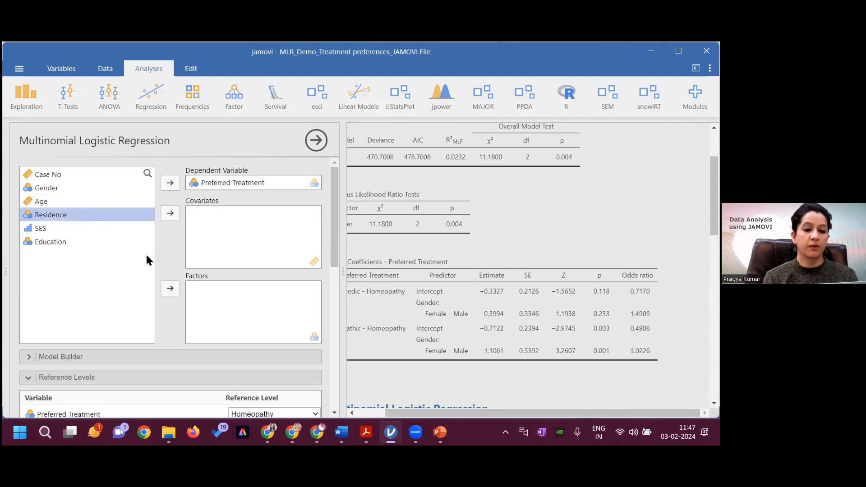
{"action": "left_click", "coordinate": [170, 289]}
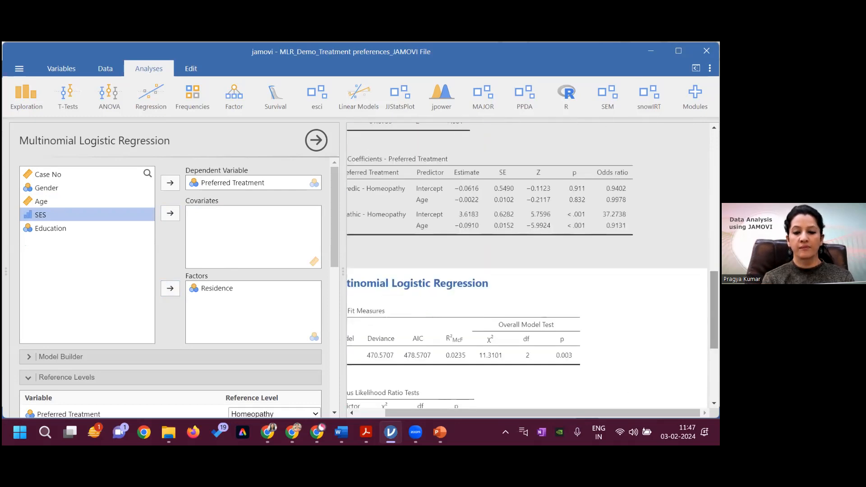
{"action": "left_click_drag", "start_coordinate": [714, 310], "coordinate": [714, 361]}
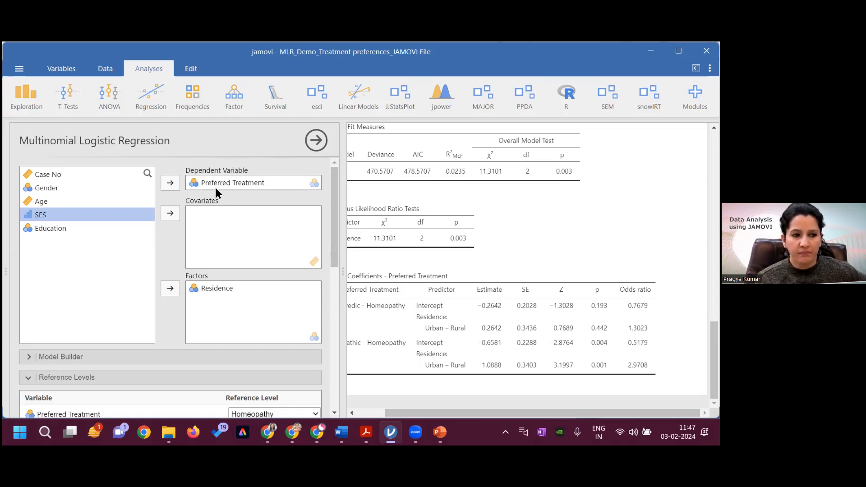
Run Descriptives with frequency tables on Preferred Treatment and take the variable back out of the analysis.
{"action": "left_click", "coordinate": [28, 107]}
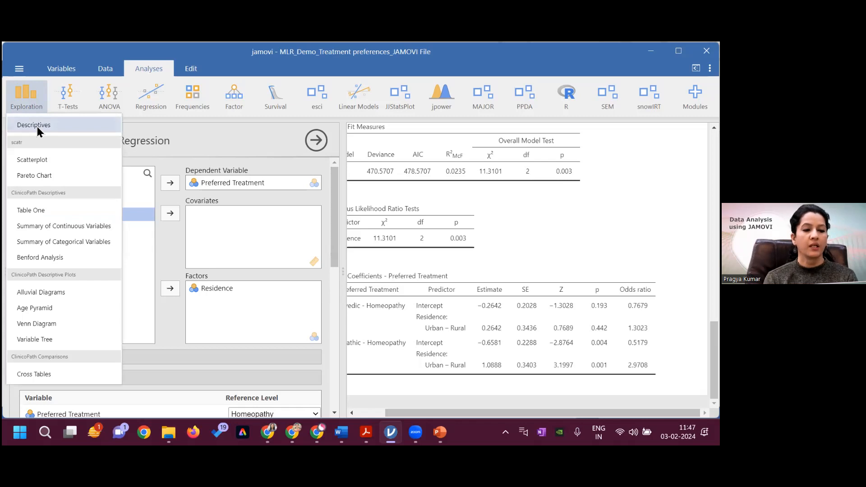
{"action": "left_click", "coordinate": [37, 126]}
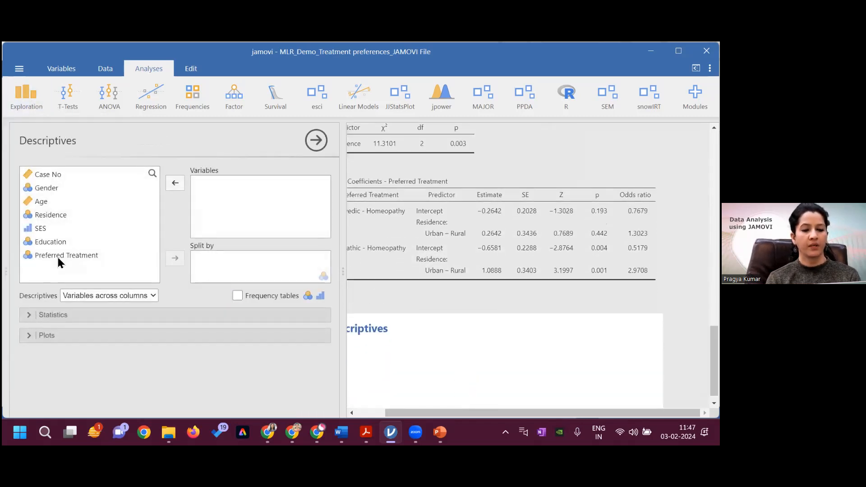
{"action": "left_click", "coordinate": [75, 255]}
{"action": "left_click", "coordinate": [176, 183]}
{"action": "left_click", "coordinate": [237, 295]}
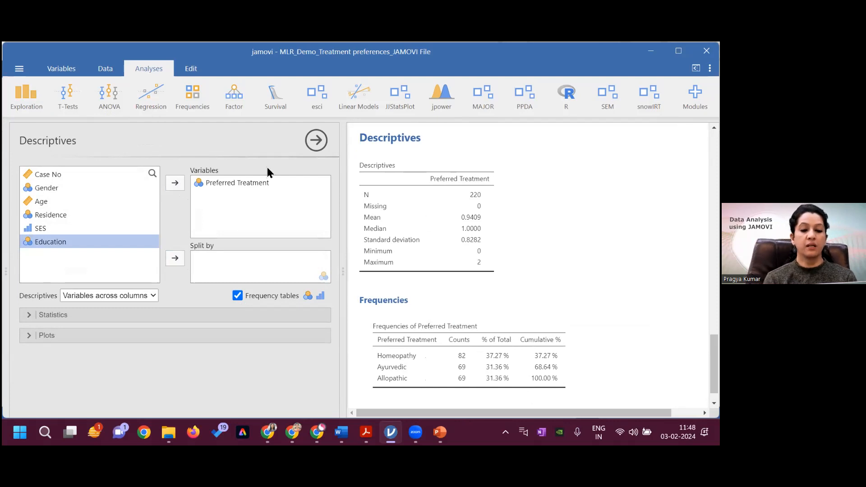
{"action": "left_click", "coordinate": [201, 186]}
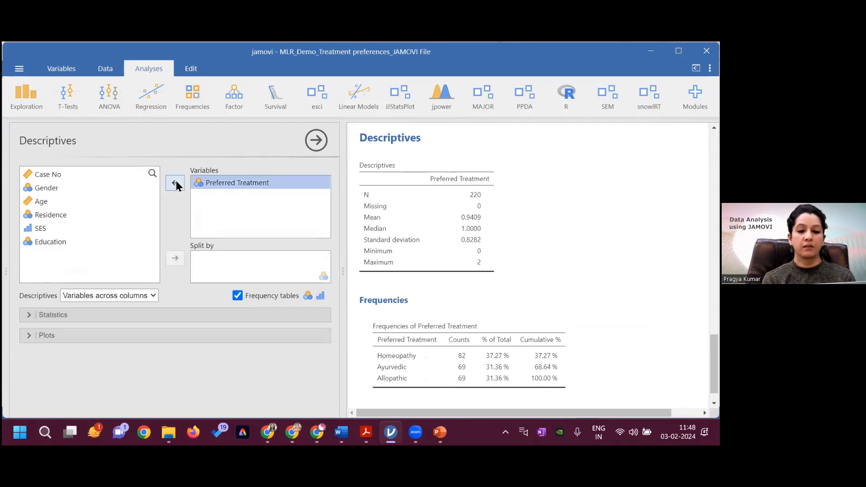
{"action": "left_click", "coordinate": [175, 183]}
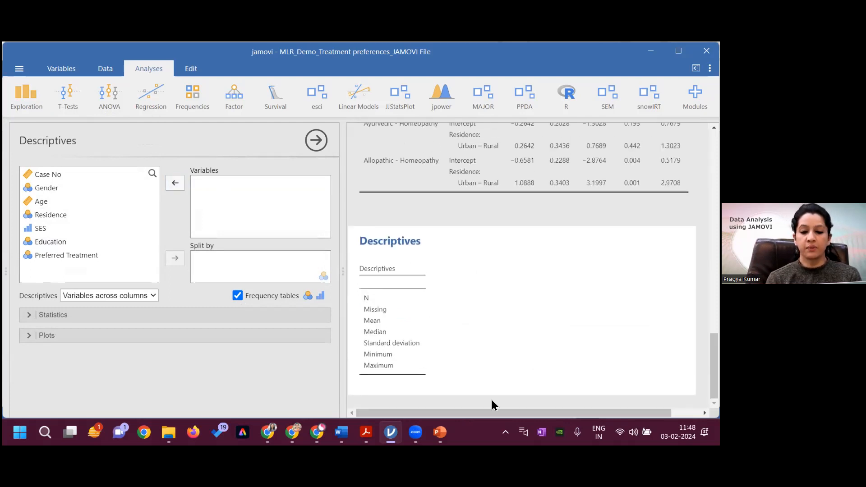
Duplicate the Residence regression and replace the Residence factor with SES in the copy.
{"action": "left_click", "coordinate": [563, 304]}
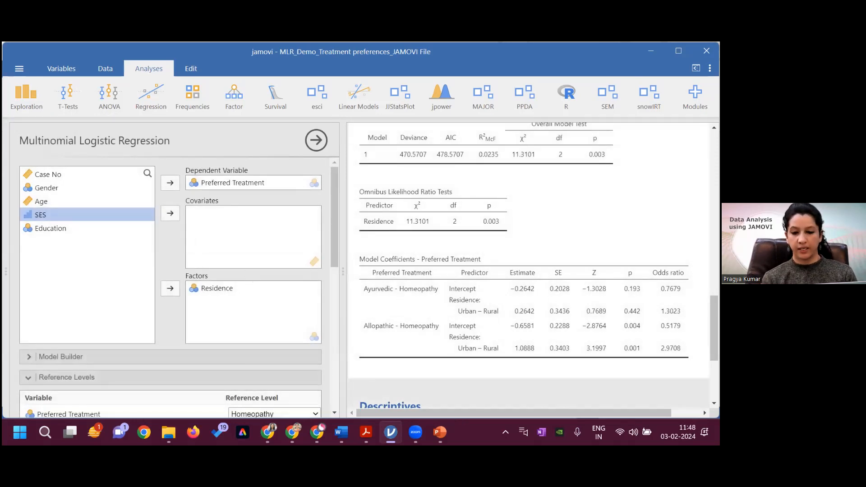
{"action": "right_click", "coordinate": [582, 280]}
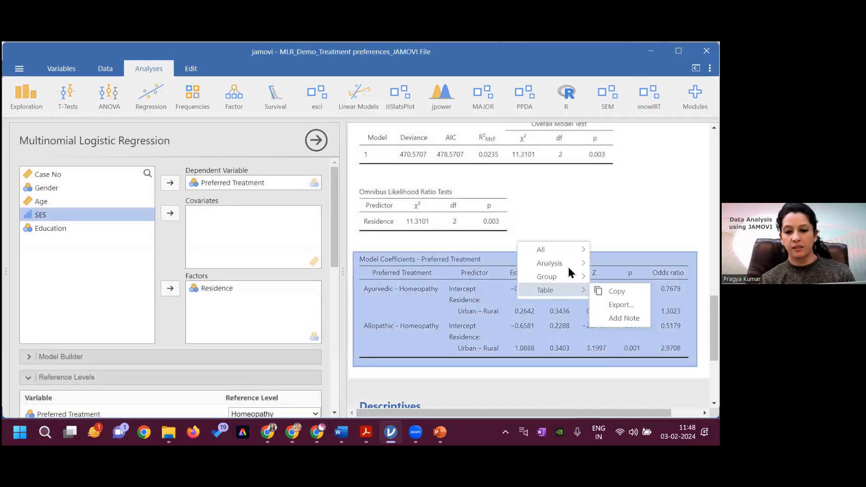
{"action": "mouse_move", "coordinate": [550, 263]}
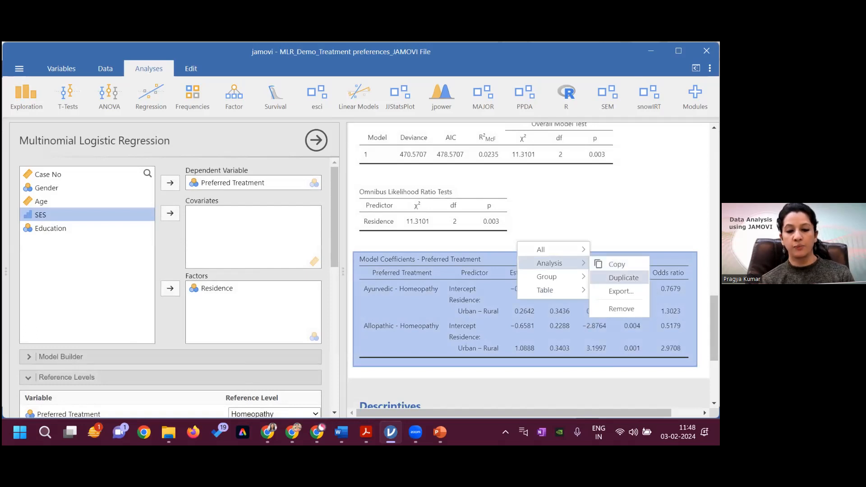
{"action": "left_click", "coordinate": [623, 277]}
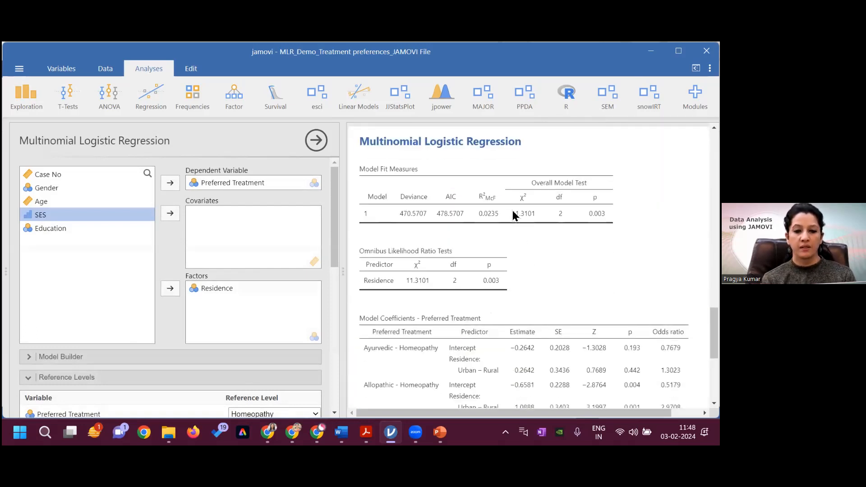
{"action": "left_click", "coordinate": [185, 287]}
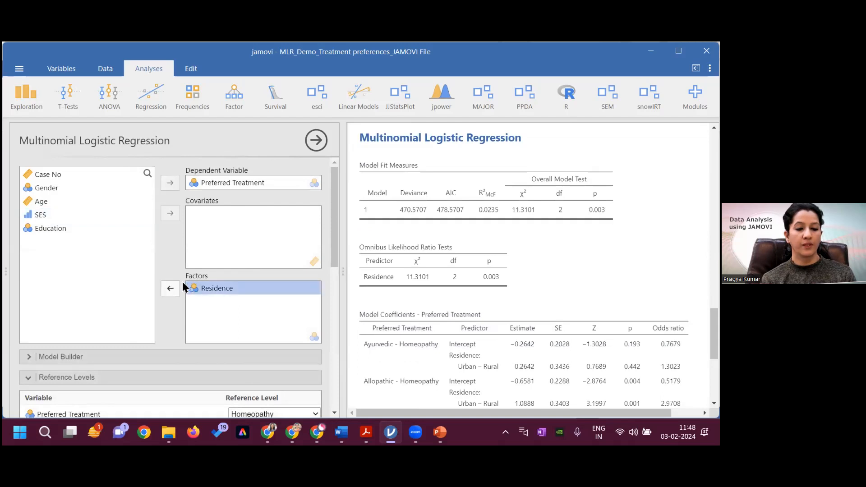
{"action": "left_click", "coordinate": [170, 288]}
{"action": "left_click", "coordinate": [41, 231]}
{"action": "left_click", "coordinate": [170, 289]}
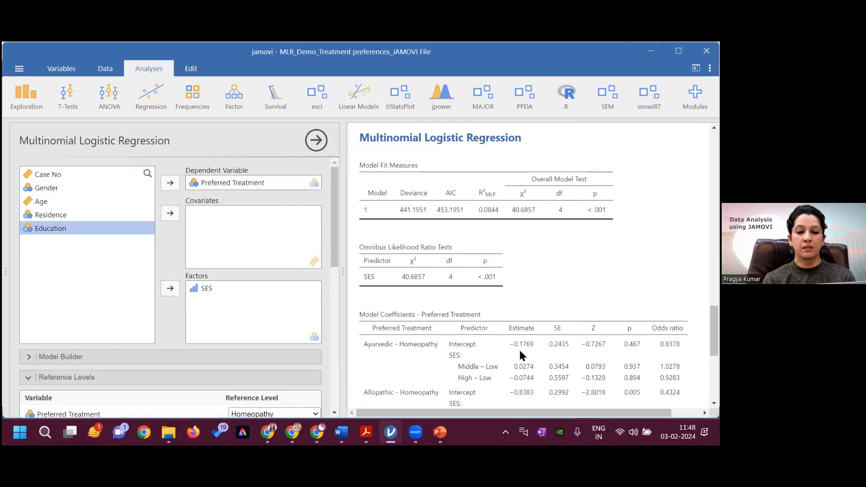
Duplicate the SES regression, replace the SES factor with Education in the copy, and review its results.
{"action": "right_click", "coordinate": [578, 339]}
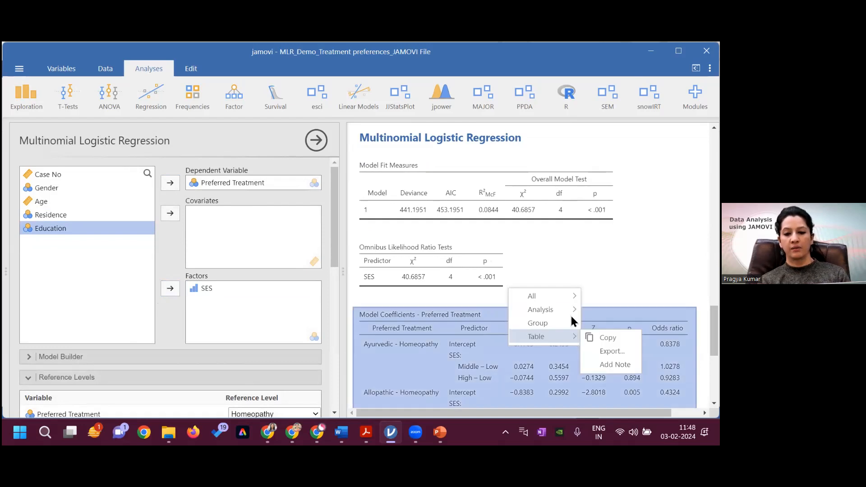
{"action": "mouse_move", "coordinate": [574, 311]}
{"action": "left_click", "coordinate": [609, 311]}
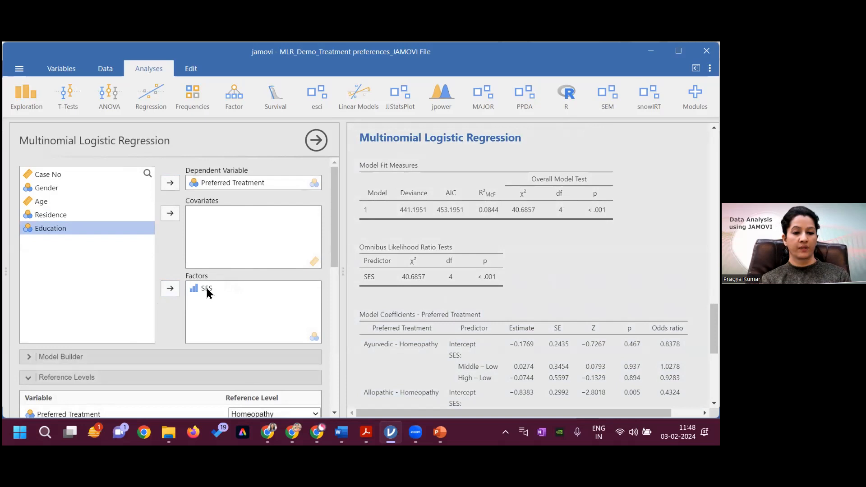
{"action": "left_click", "coordinate": [207, 288]}
{"action": "left_click", "coordinate": [169, 289]}
{"action": "left_click", "coordinate": [43, 242]}
{"action": "left_click", "coordinate": [171, 290]}
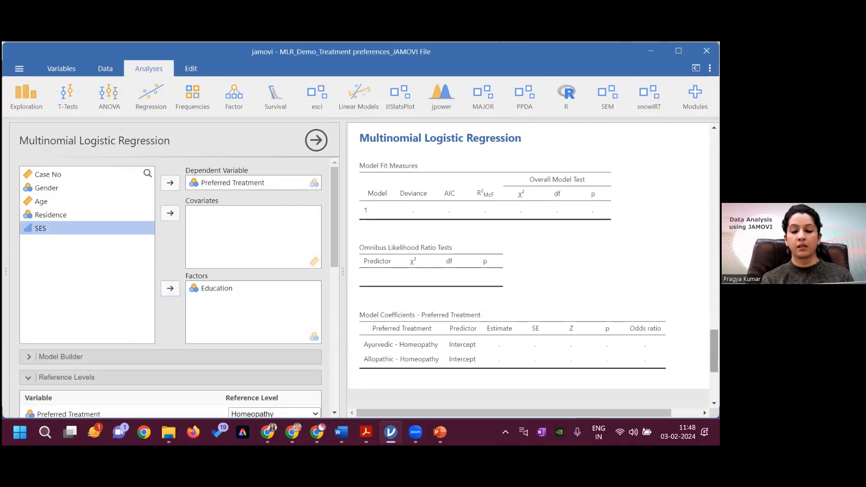
{"action": "left_click_drag", "start_coordinate": [714, 348], "coordinate": [714, 364]}
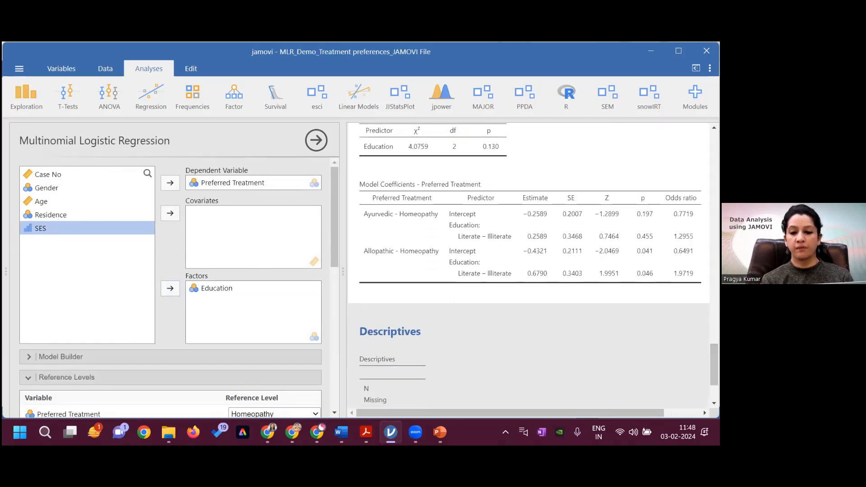
{"action": "left_click_drag", "start_coordinate": [714, 364], "coordinate": [715, 345]}
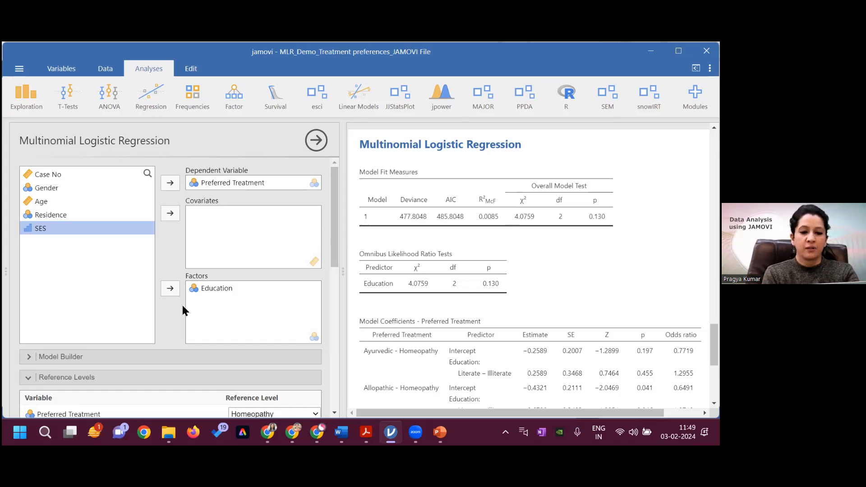
Duplicate the Education regression and remove Education from the factors in the copy.
{"action": "left_click", "coordinate": [202, 288]}
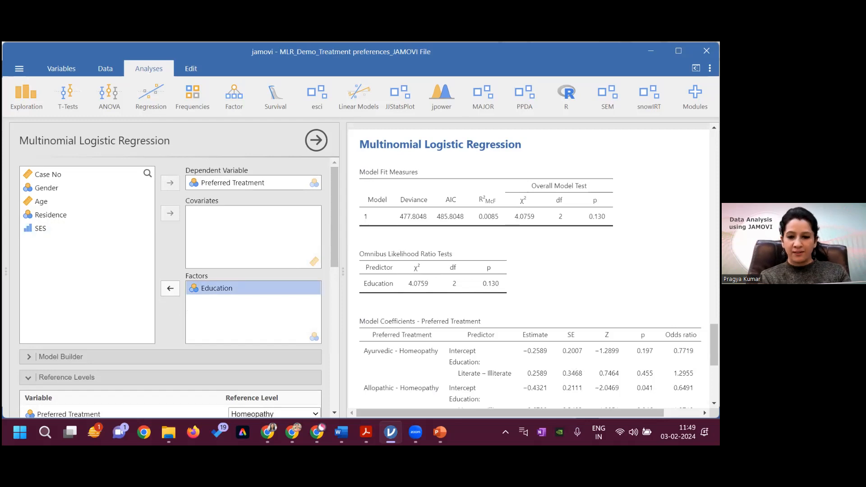
{"action": "right_click", "coordinate": [574, 362]}
{"action": "mouse_move", "coordinate": [564, 340]}
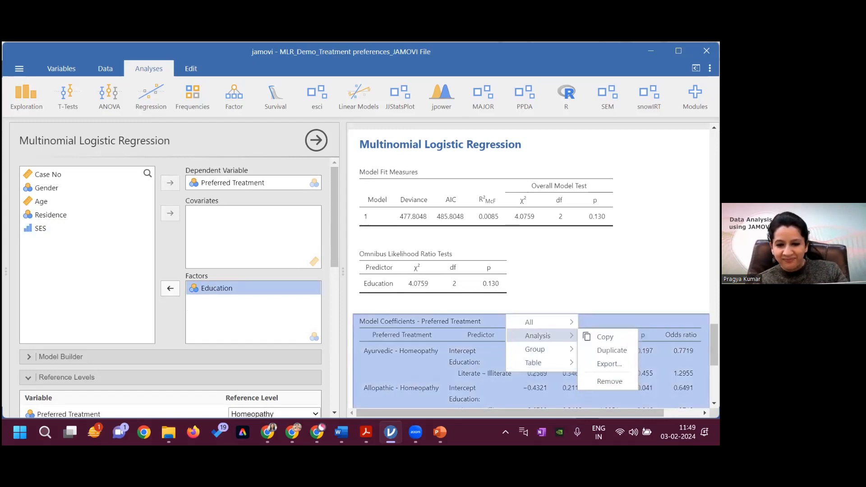
{"action": "left_click", "coordinate": [382, 225]}
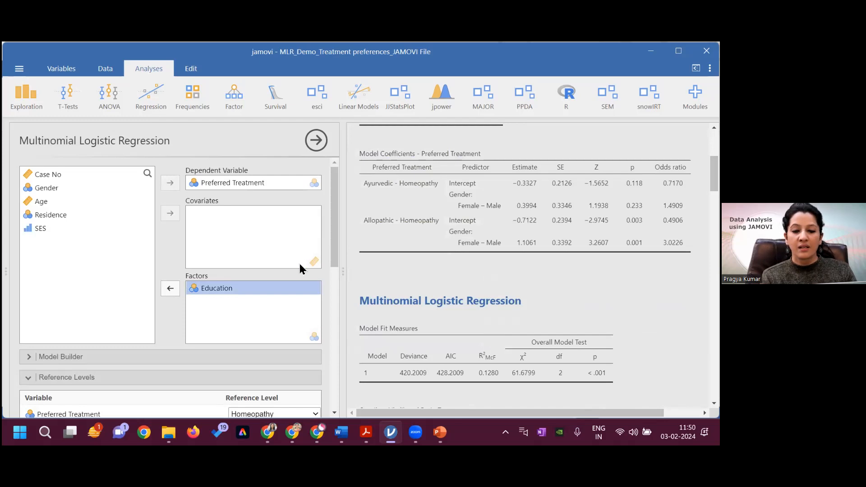
{"action": "left_click", "coordinate": [174, 290]}
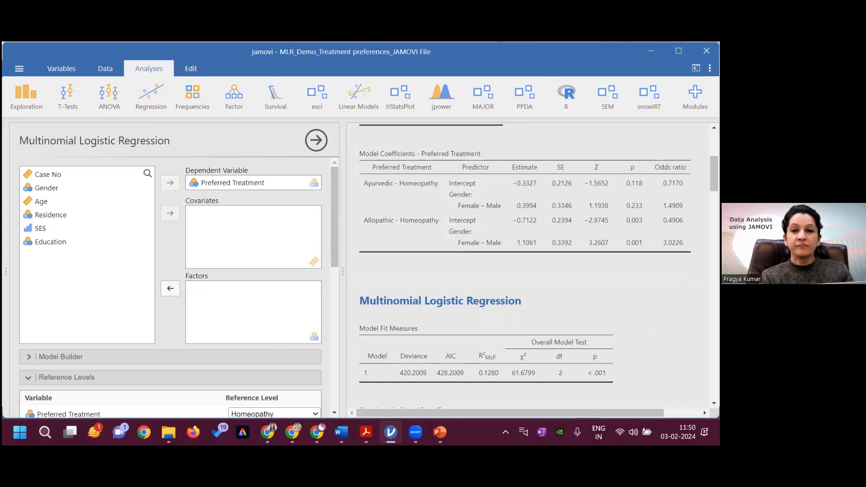
Set Age as the covariate and Gender, Residence, SES and Education as factors in the duplicated Preferred Treatment regression.
{"action": "left_click", "coordinate": [39, 190]}
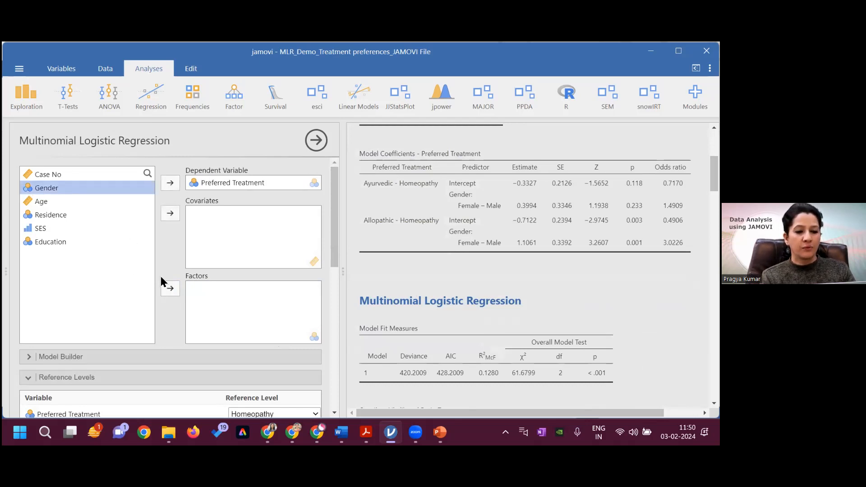
{"action": "left_click", "coordinate": [170, 288]}
{"action": "left_click", "coordinate": [167, 215]}
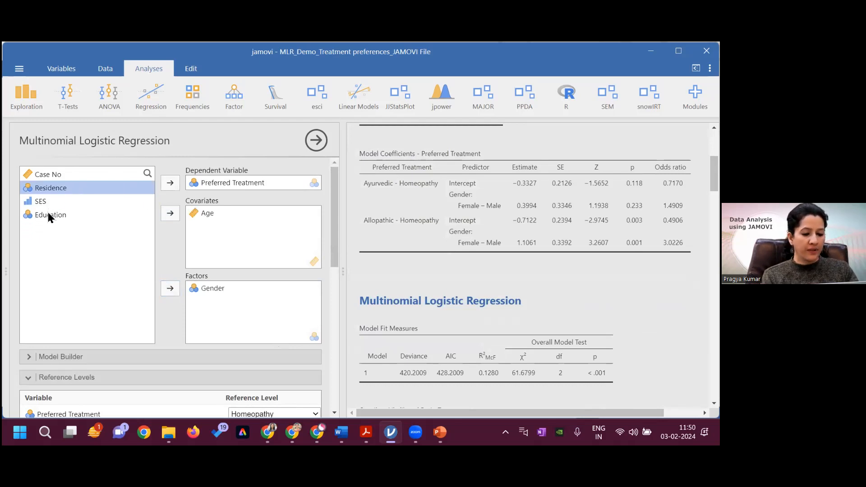
{"action": "left_click", "coordinate": [49, 219], "text": "shift"}
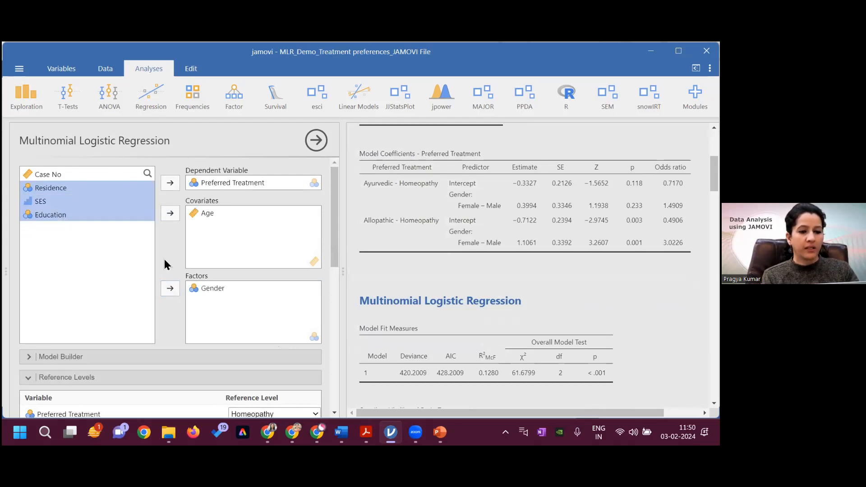
{"action": "left_click", "coordinate": [170, 289]}
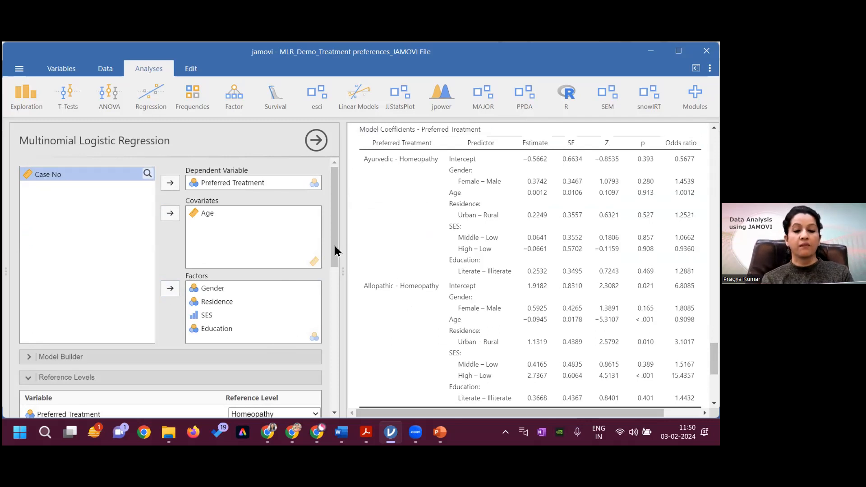
Review the combined model's reference levels, fit measures and coefficient options, and collapse the Reference Levels section.
{"action": "scroll", "coordinate": [332, 269], "scroll_direction": "down", "scroll_amount": 3}
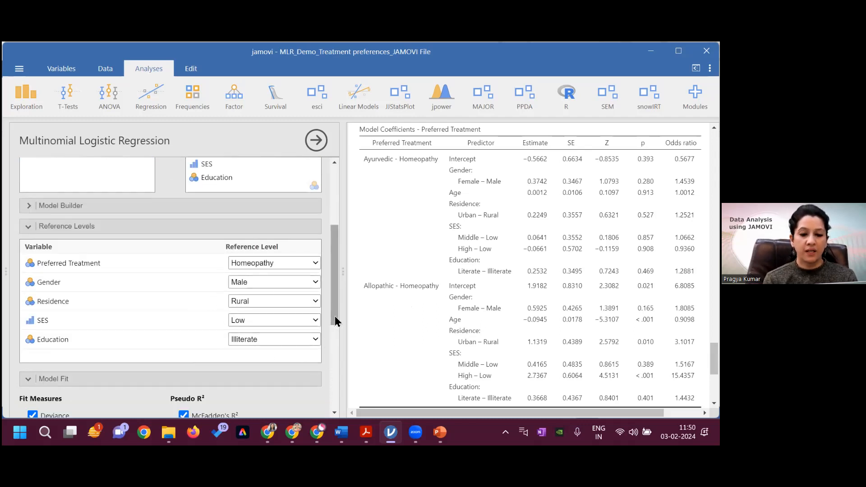
{"action": "scroll", "coordinate": [226, 288], "scroll_direction": "down", "scroll_amount": 2}
{"action": "left_click", "coordinate": [30, 301]}
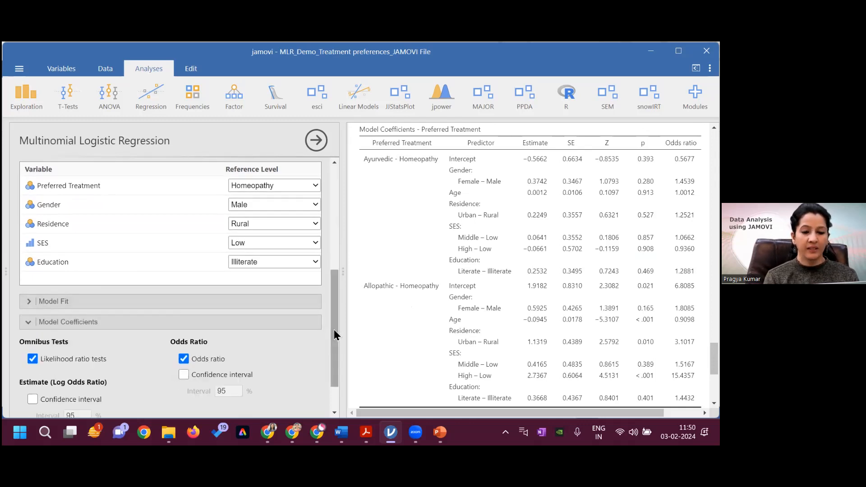
{"action": "left_click_drag", "start_coordinate": [334, 343], "coordinate": [334, 366]}
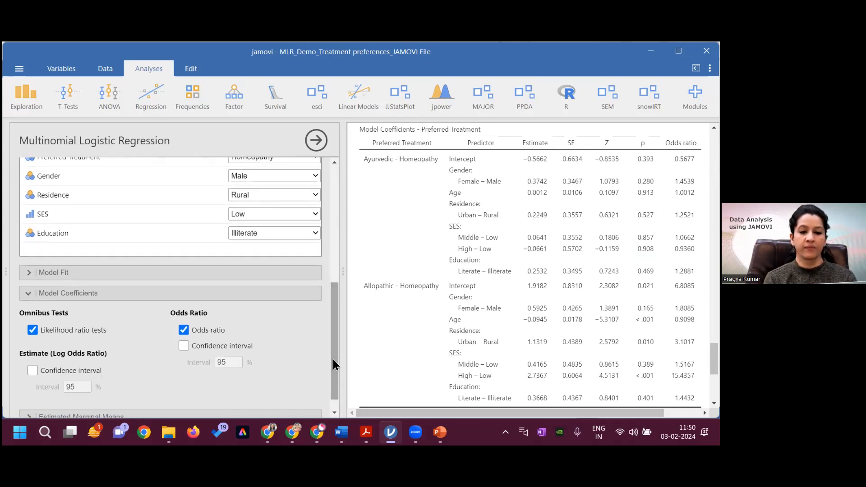
{"action": "left_click", "coordinate": [28, 275]}
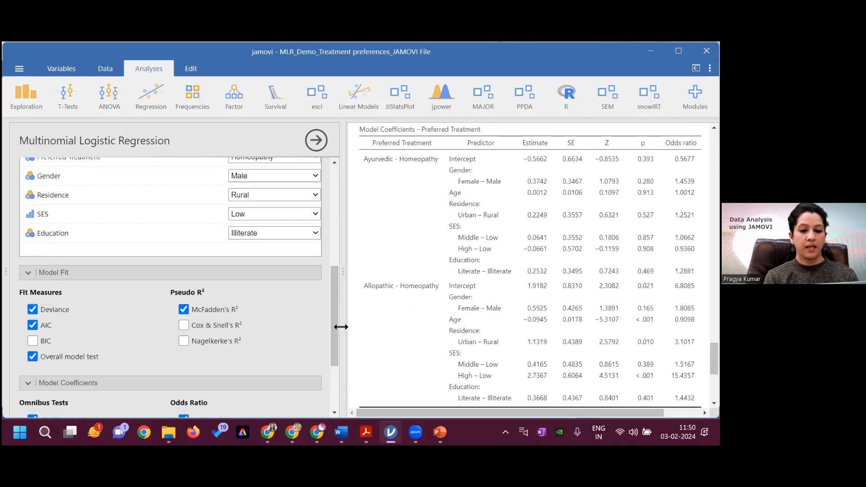
{"action": "scroll", "coordinate": [212, 262], "scroll_direction": "down", "scroll_amount": 1}
{"action": "scroll", "coordinate": [215, 267], "scroll_direction": "down", "scroll_amount": 3}
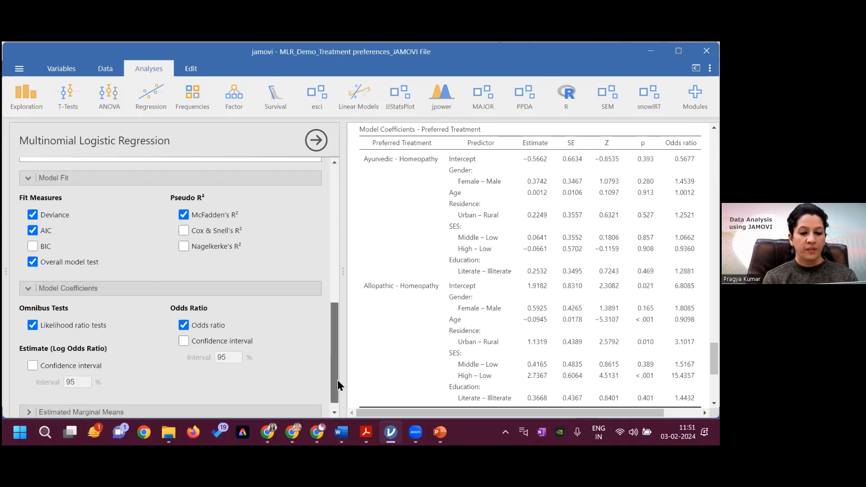
{"action": "scroll", "coordinate": [337, 381], "scroll_direction": "down", "scroll_amount": 1}
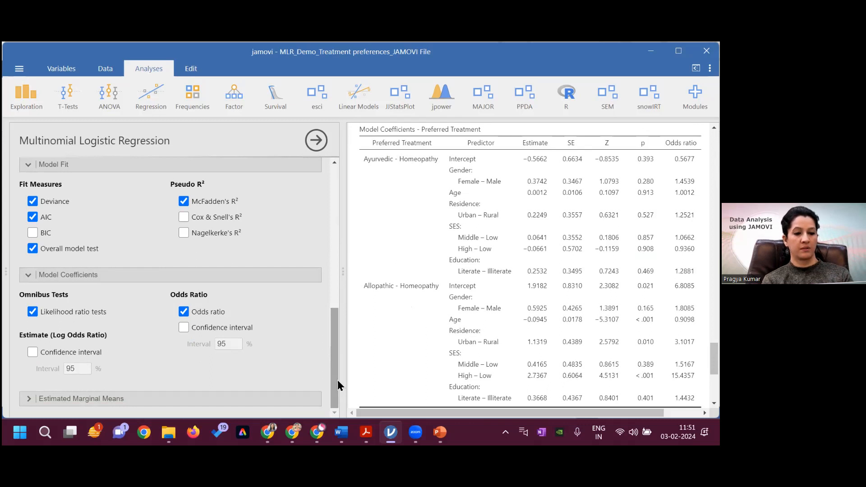
{"action": "left_click_drag", "start_coordinate": [338, 381], "coordinate": [315, 282]}
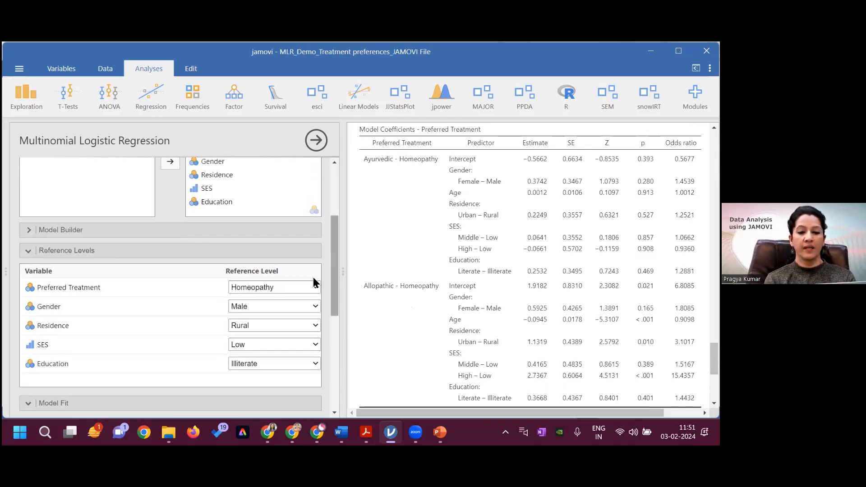
{"action": "left_click", "coordinate": [28, 251]}
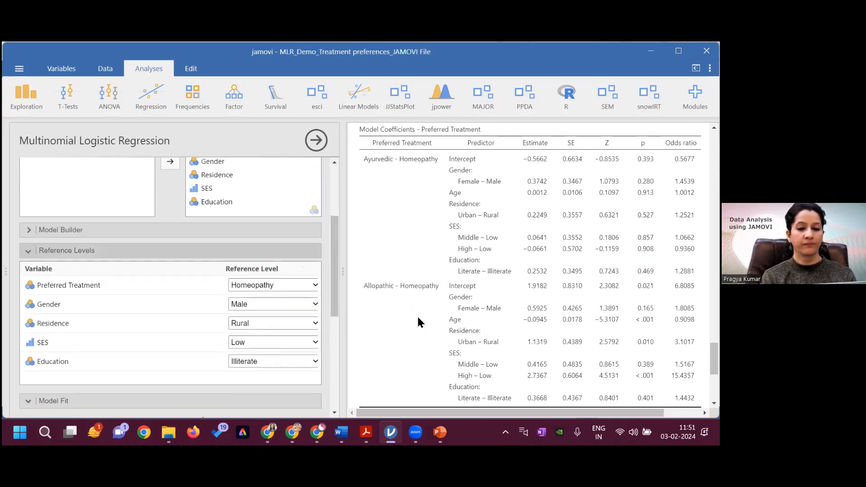
{"action": "mouse_move", "coordinate": [465, 412]}
{"action": "left_mouse_down"}
{"action": "mouse_move", "coordinate": [493, 414]}
{"action": "mouse_move", "coordinate": [473, 422]}
{"action": "left_mouse_up"}
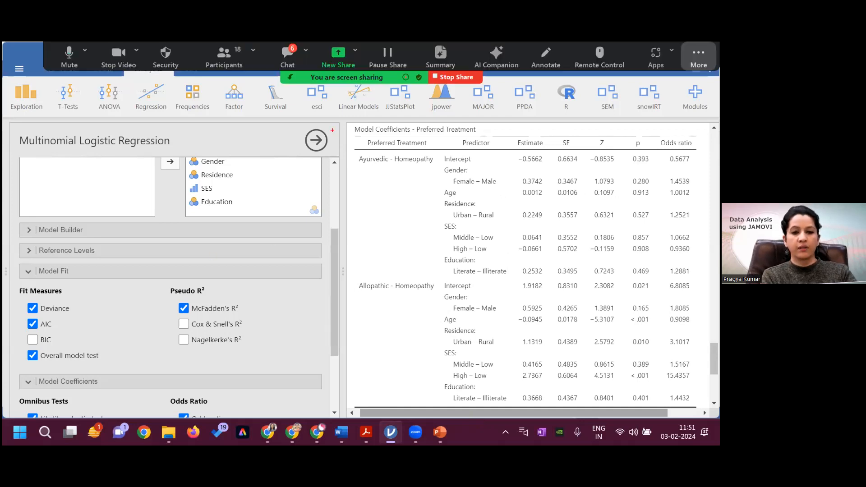
Annotate the Ayurvedic and Allopathic coefficient blocks, box the Allopathic p-values for Age, Urban – Rural and High – Low, and leave the annotation mode.
{"action": "mouse_move", "coordinate": [351, 150]}
{"action": "left_mouse_down"}
{"action": "mouse_move", "coordinate": [425, 205]}
{"action": "mouse_move", "coordinate": [468, 222]}
{"action": "mouse_move", "coordinate": [552, 293]}
{"action": "left_mouse_up"}
{"action": "left_click_drag", "start_coordinate": [605, 275], "coordinate": [707, 279]}
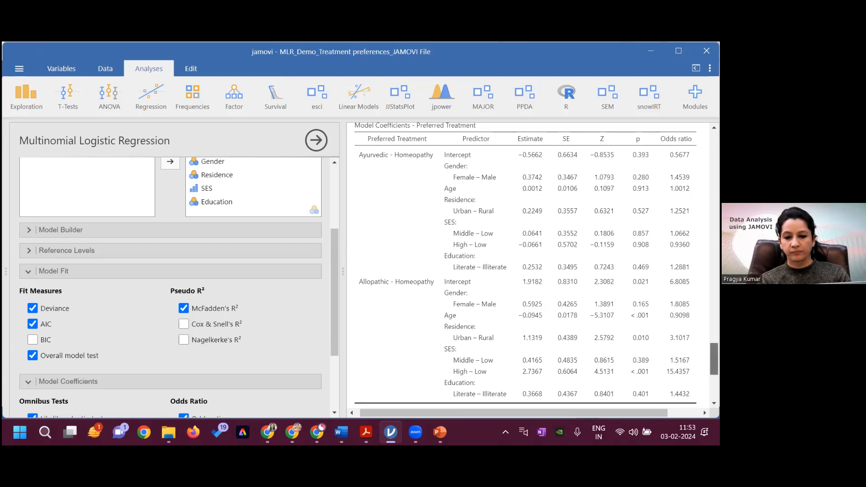
{"action": "scroll", "coordinate": [528, 266], "scroll_direction": "down", "scroll_amount": 3}
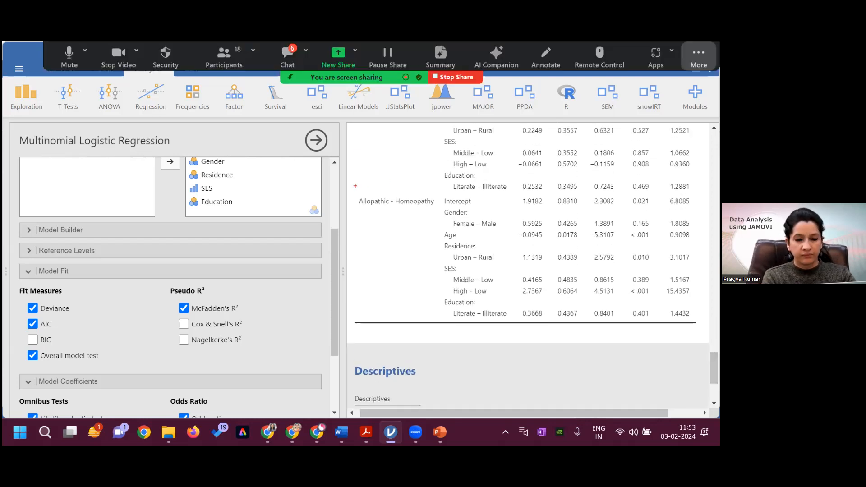
{"action": "mouse_move", "coordinate": [355, 186]}
{"action": "left_mouse_down"}
{"action": "mouse_move", "coordinate": [508, 290]}
{"action": "mouse_move", "coordinate": [594, 335]}
{"action": "mouse_move", "coordinate": [711, 336]}
{"action": "left_mouse_up"}
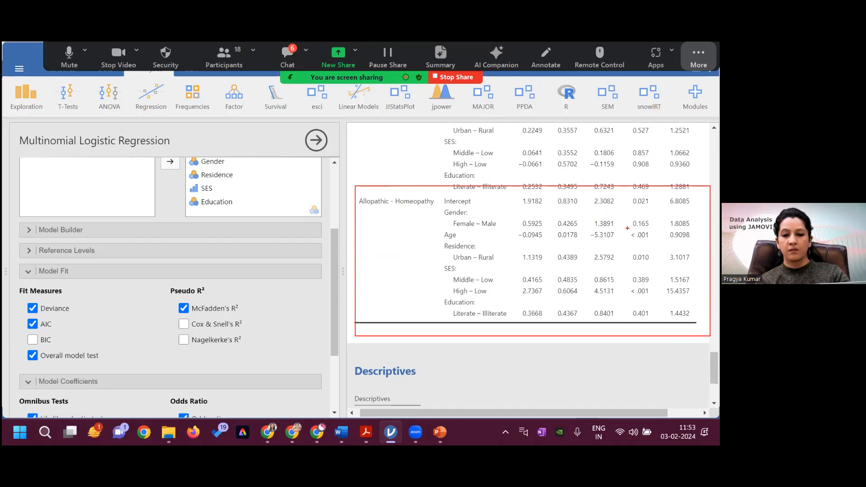
{"action": "mouse_move", "coordinate": [628, 229]}
{"action": "left_mouse_down"}
{"action": "mouse_move", "coordinate": [660, 245]}
{"action": "mouse_move", "coordinate": [637, 257]}
{"action": "mouse_move", "coordinate": [656, 269]}
{"action": "mouse_move", "coordinate": [638, 295]}
{"action": "mouse_move", "coordinate": [655, 300]}
{"action": "left_mouse_up"}
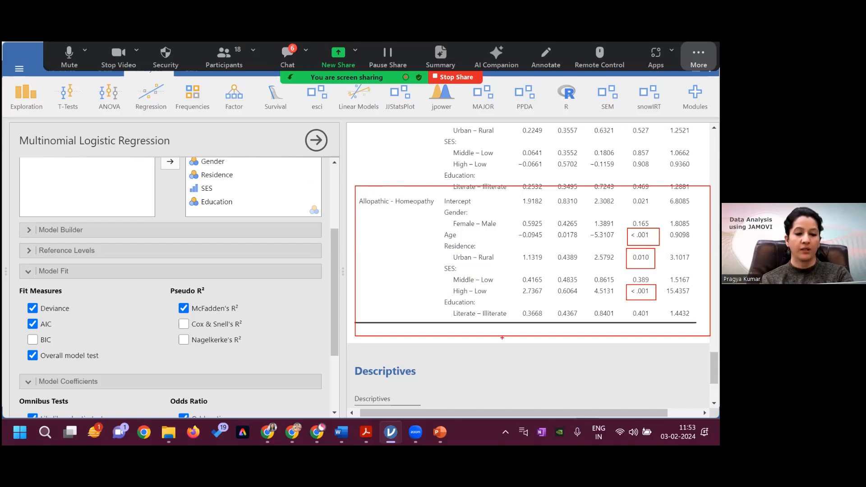
{"action": "key", "text": "Escape"}
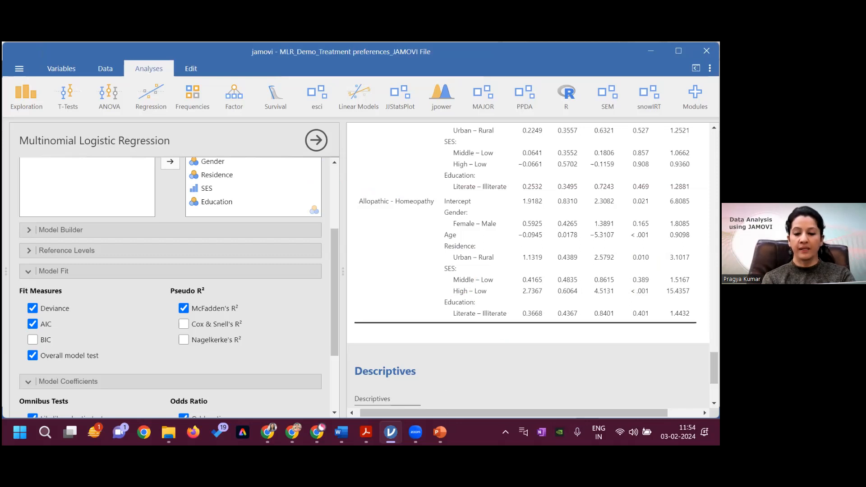
{"action": "scroll", "coordinate": [528, 267], "scroll_direction": "up", "scroll_amount": 3}
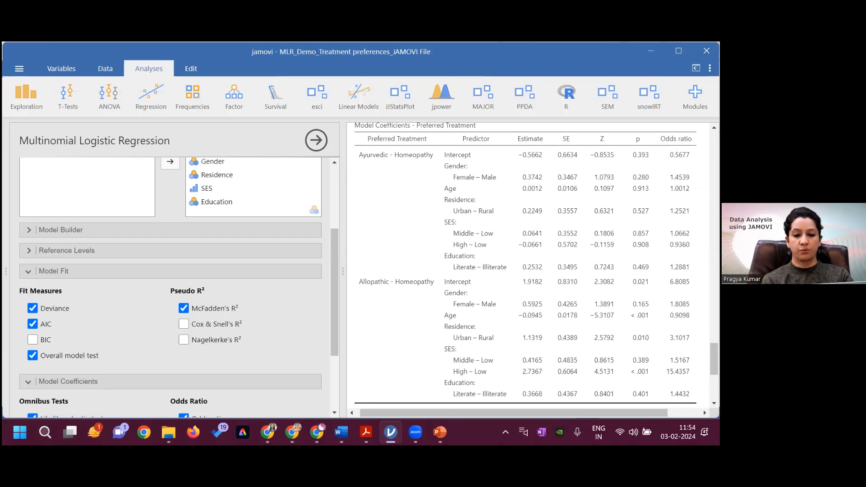
Switch to the MLR_Demo_Tabulation and Interpretation document in Word and read the case scenario, the model coefficients table and the Result section.
{"action": "mouse_move", "coordinate": [440, 433]}
{"action": "mouse_move", "coordinate": [342, 434]}
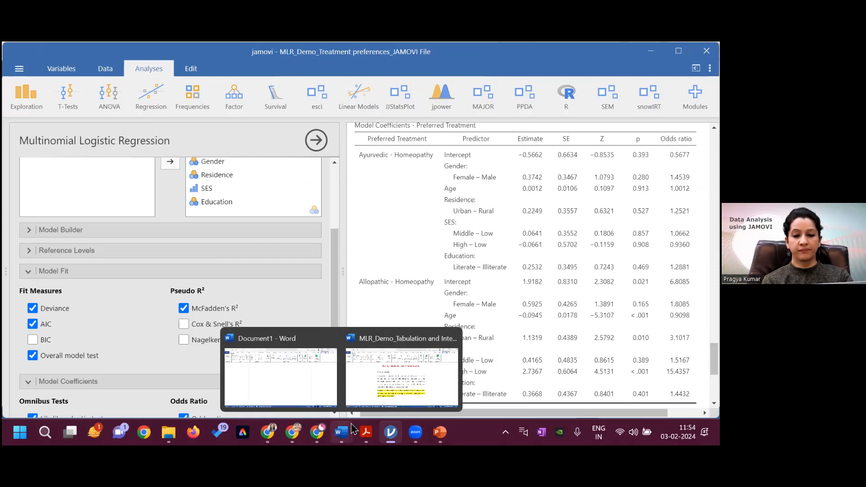
{"action": "left_click", "coordinate": [413, 377]}
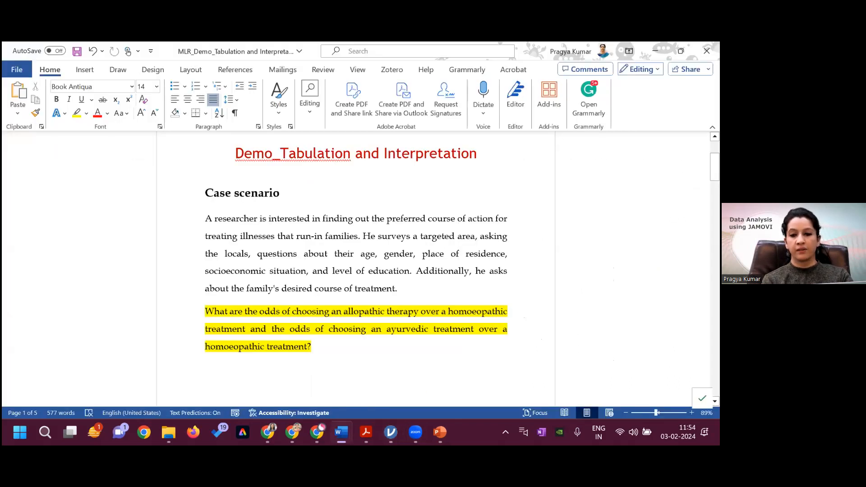
{"action": "scroll", "coordinate": [294, 347], "scroll_direction": "down", "scroll_amount": 10}
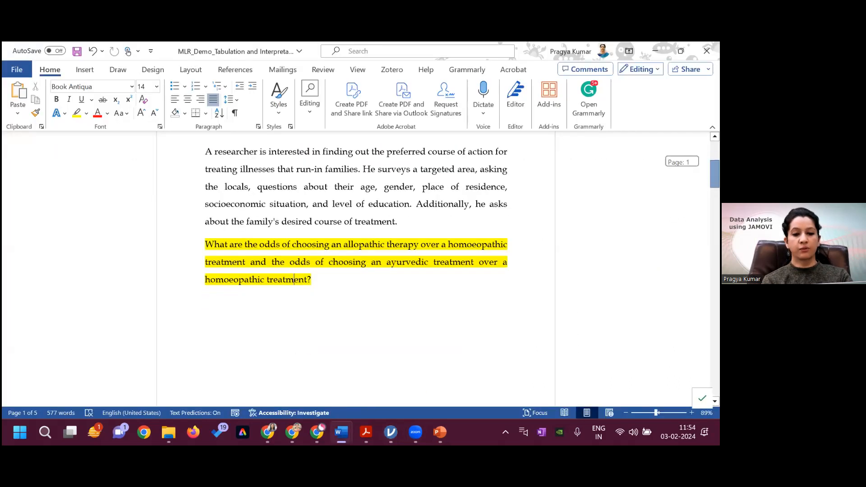
{"action": "scroll", "coordinate": [294, 346], "scroll_direction": "down", "scroll_amount": 1}
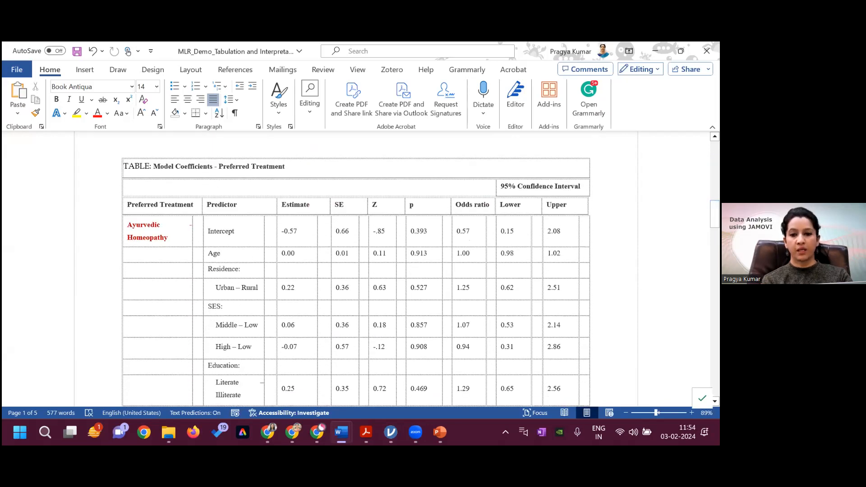
{"action": "left_click_drag", "start_coordinate": [715, 215], "coordinate": [715, 295]}
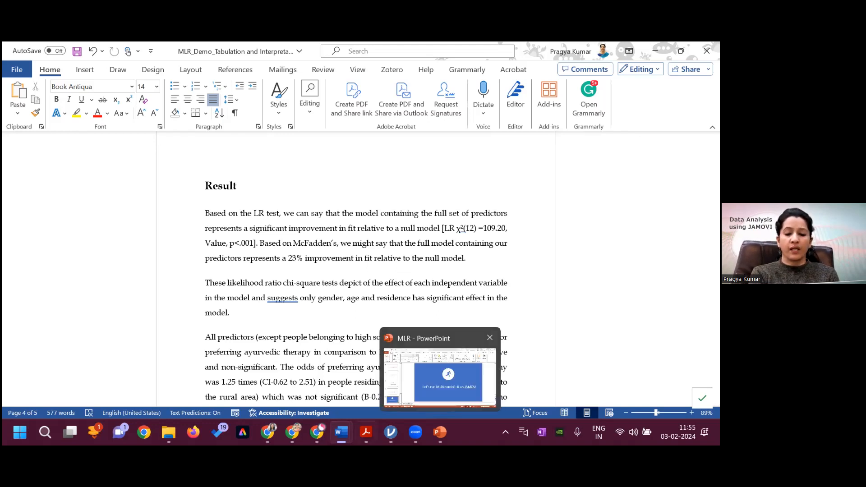
Switch back to jamovi and examine the combined model's Model Fit and Model Coefficients options, including the odds ratio confidence interval.
{"action": "mouse_move", "coordinate": [415, 433]}
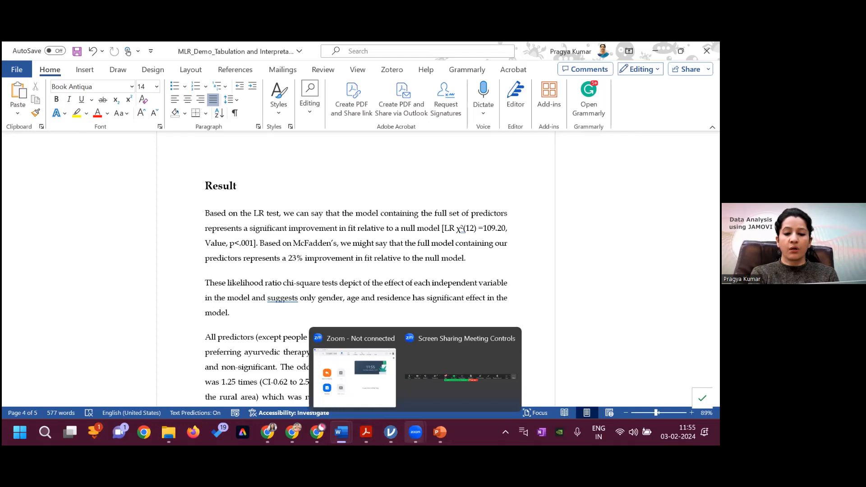
{"action": "left_click", "coordinate": [410, 384]}
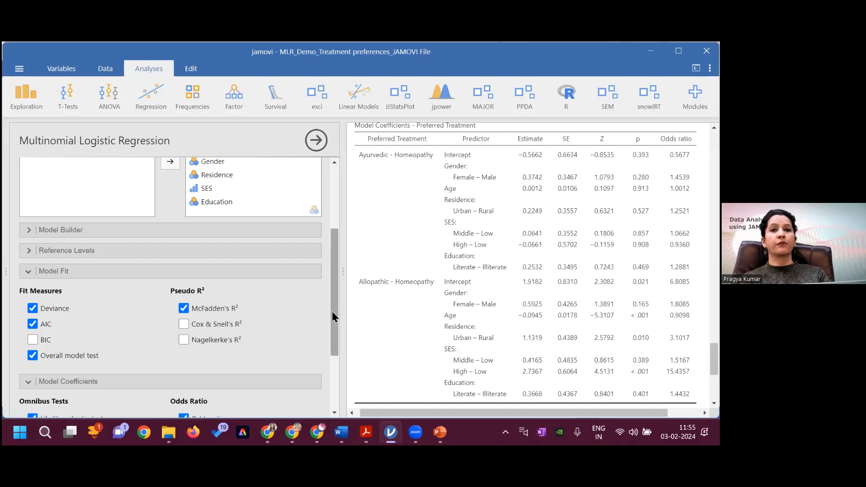
{"action": "scroll", "coordinate": [339, 394], "scroll_direction": "down", "scroll_amount": 3}
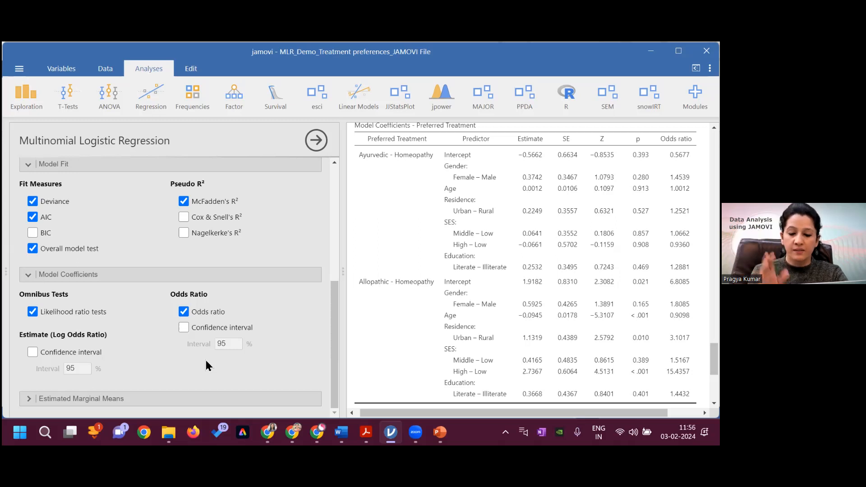
Return to the Word document and read how the Result section interprets the ayurvedic and allopathic comparisons with homeopathy.
{"action": "mouse_move", "coordinate": [413, 431]}
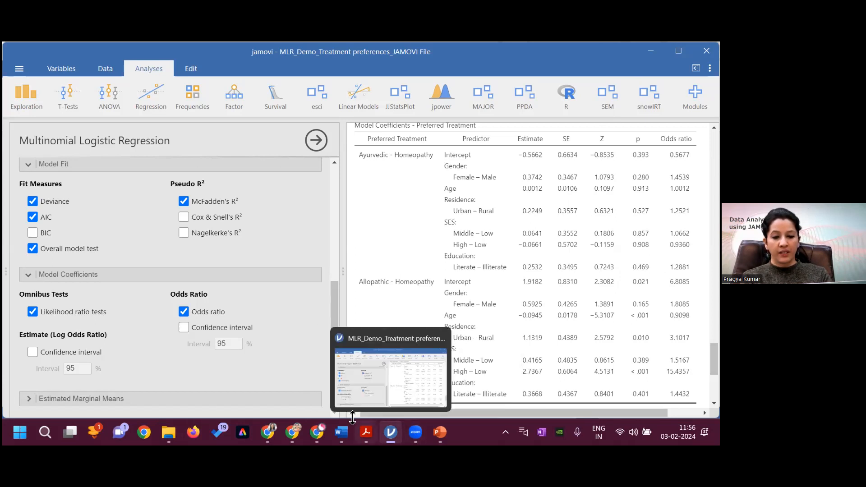
{"action": "mouse_move", "coordinate": [342, 432]}
{"action": "left_click", "coordinate": [400, 370]}
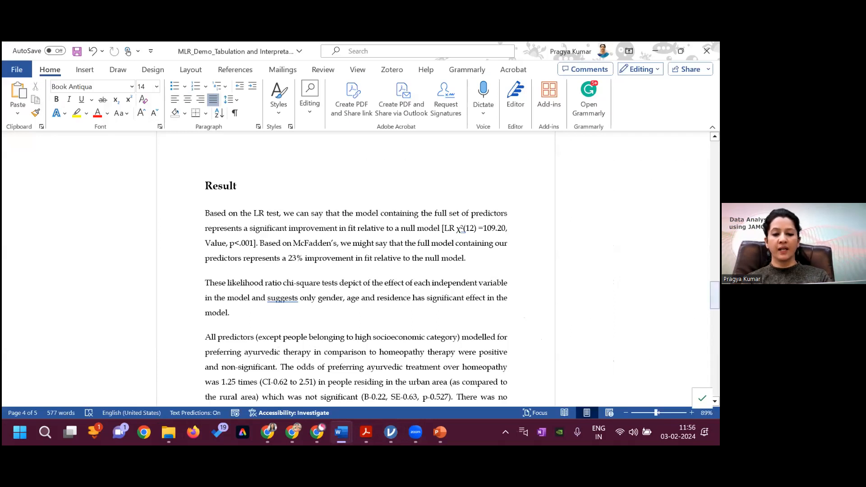
{"action": "scroll", "coordinate": [503, 314], "scroll_direction": "down", "scroll_amount": 3}
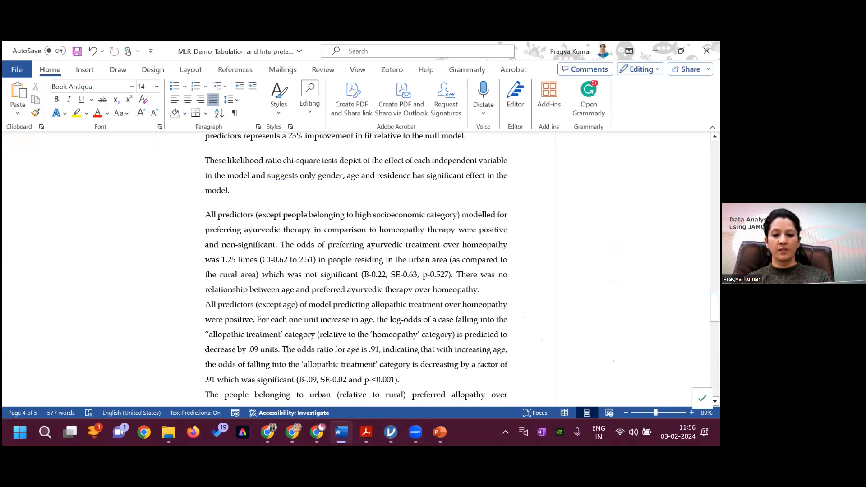
{"action": "left_click_drag", "start_coordinate": [715, 309], "coordinate": [715, 291]}
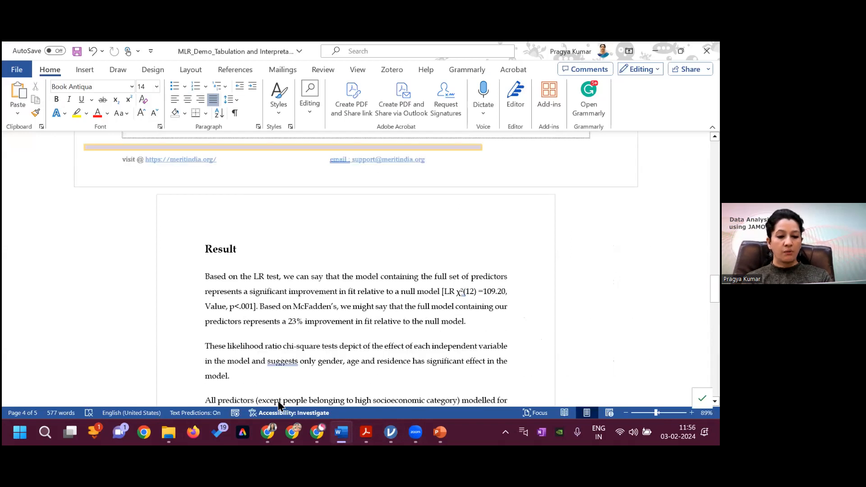
Open MLR_Demo_treatment preferences_SPSS File from the Day_2 folder in SPSS.
{"action": "mouse_move", "coordinate": [168, 432]}
{"action": "left_click", "coordinate": [189, 392]}
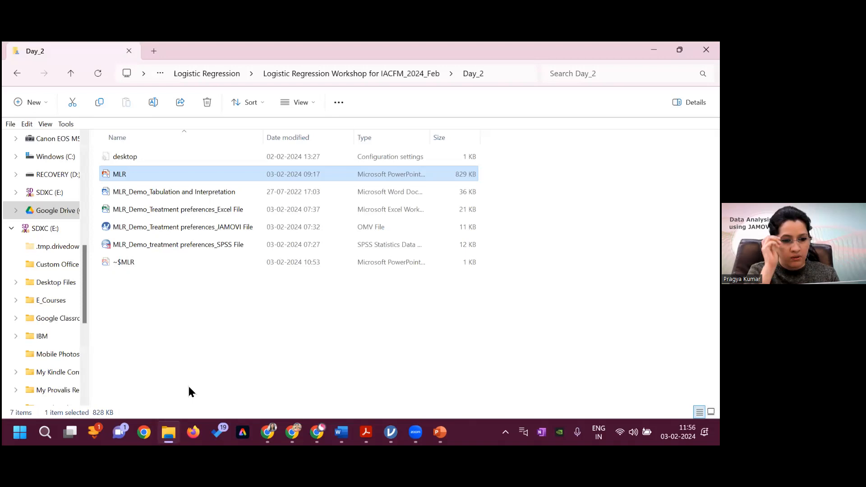
{"action": "double_click", "coordinate": [189, 246]}
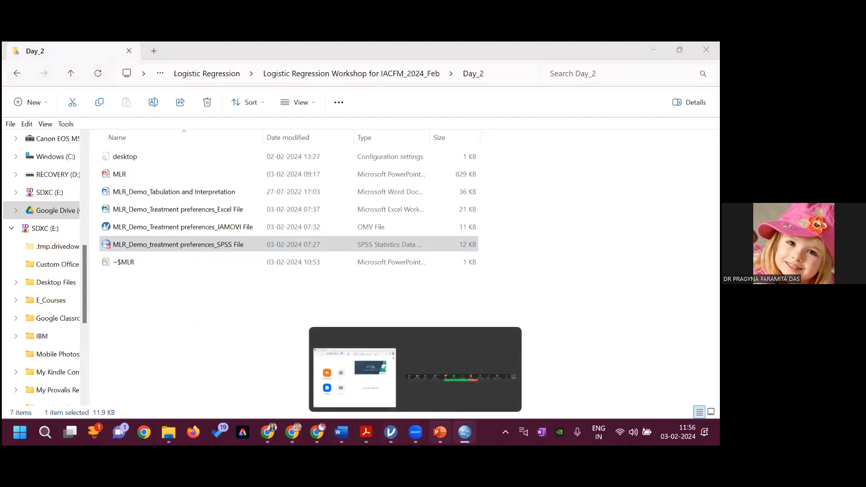
Switch back to jamovi and review the combined model's Preferred Treatment coefficients table, including the odds ratio column.
{"action": "mouse_move", "coordinate": [391, 432]}
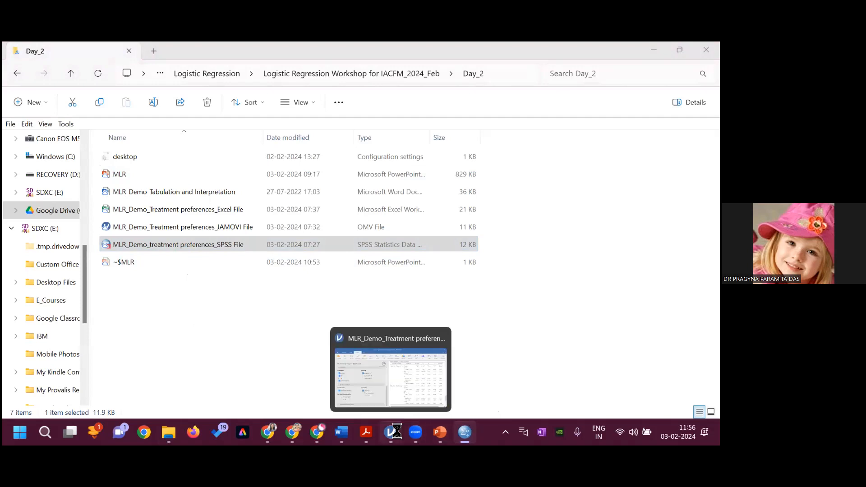
{"action": "left_click", "coordinate": [415, 383]}
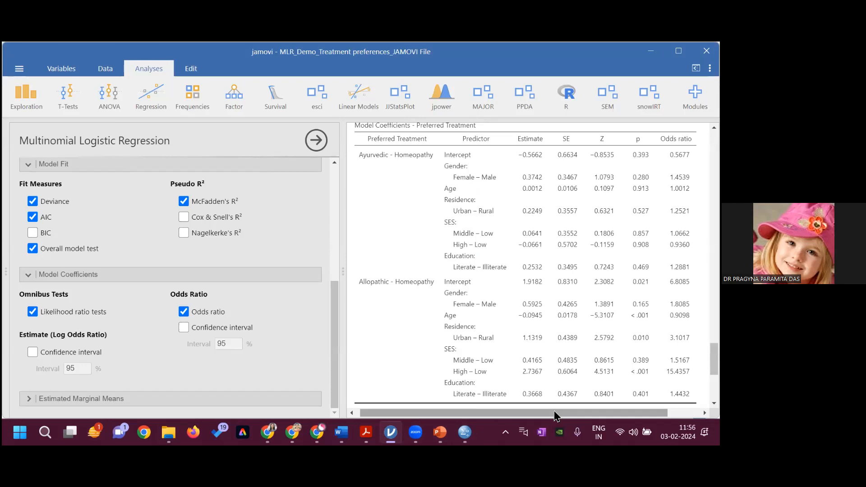
{"action": "left_click_drag", "start_coordinate": [560, 412], "coordinate": [566, 412]}
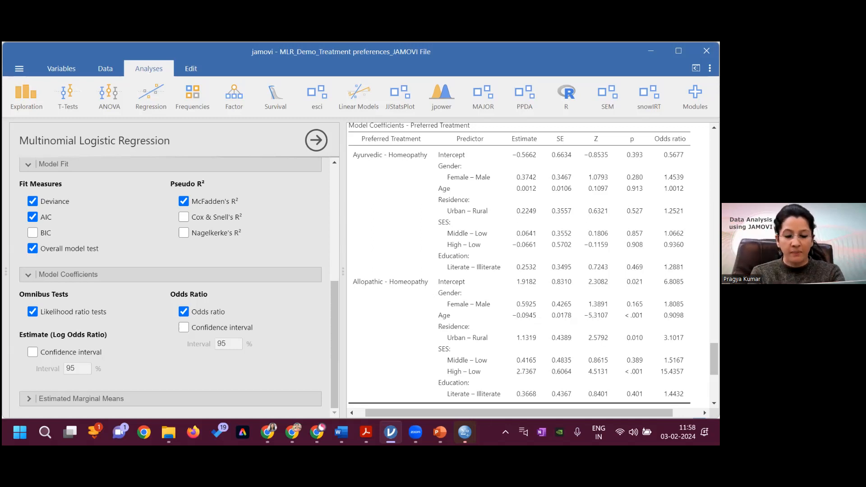
Switch to the treatment preferences dataset in SPSS and inspect the first case's EST1_1 and PreferredTreatment values.
{"action": "mouse_move", "coordinate": [465, 432]}
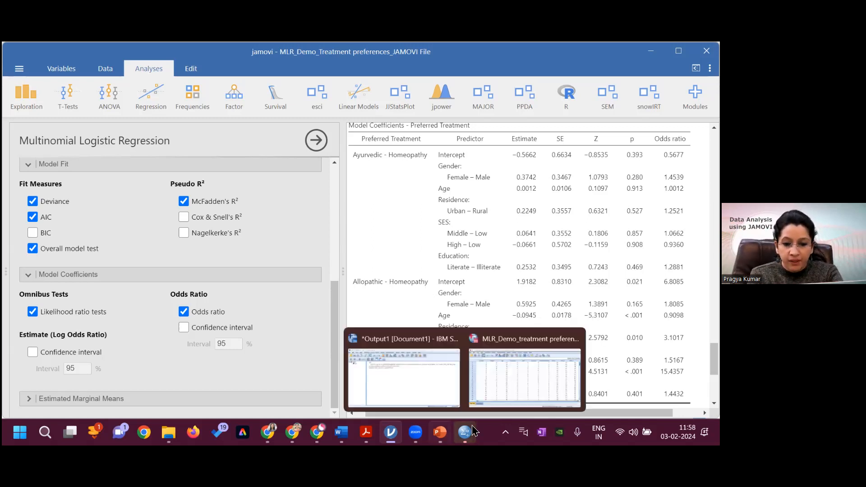
{"action": "left_click", "coordinate": [506, 377]}
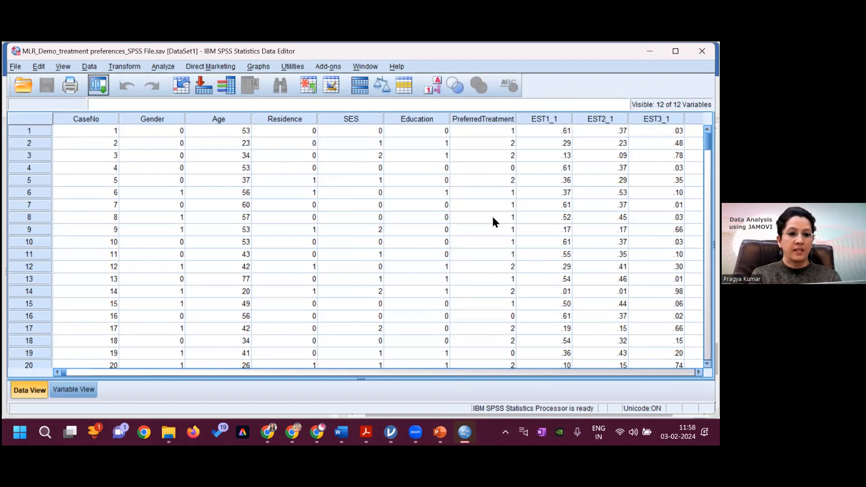
{"action": "left_click", "coordinate": [564, 131]}
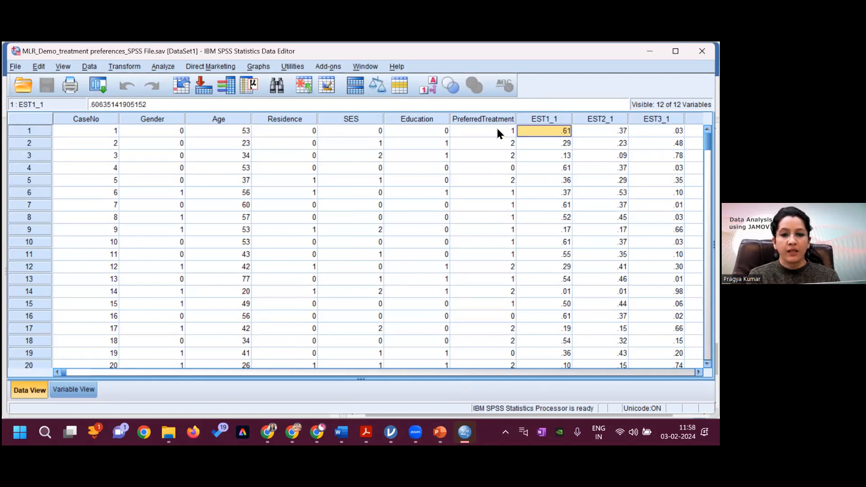
{"action": "left_click", "coordinate": [506, 129]}
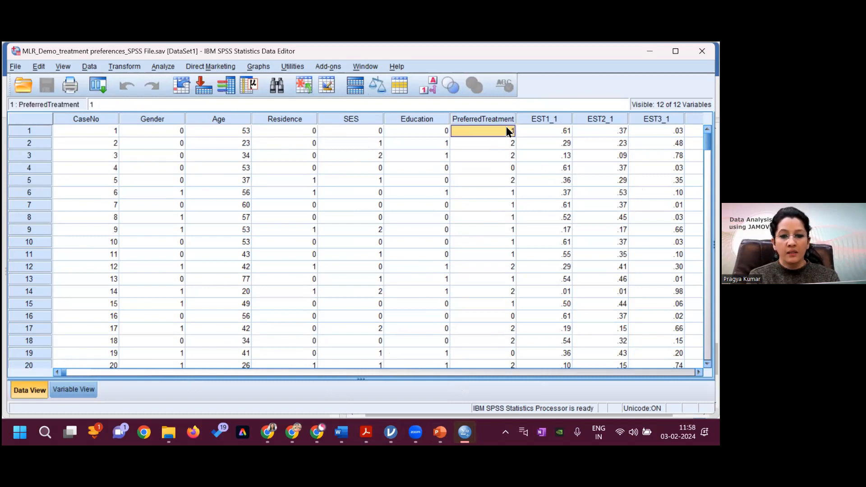
Check the value labels defined for the PreferredTreatment variable and close them without changes.
{"action": "left_click", "coordinate": [80, 391]}
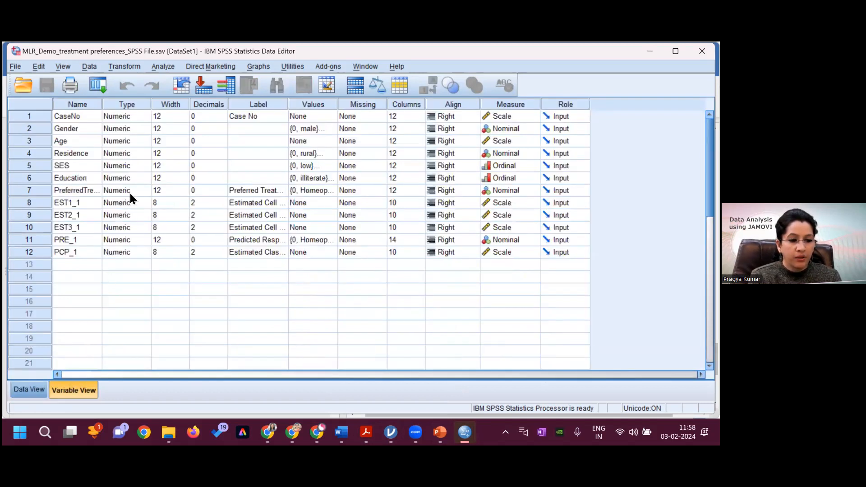
{"action": "left_click", "coordinate": [333, 191]}
{"action": "left_click", "coordinate": [333, 192]}
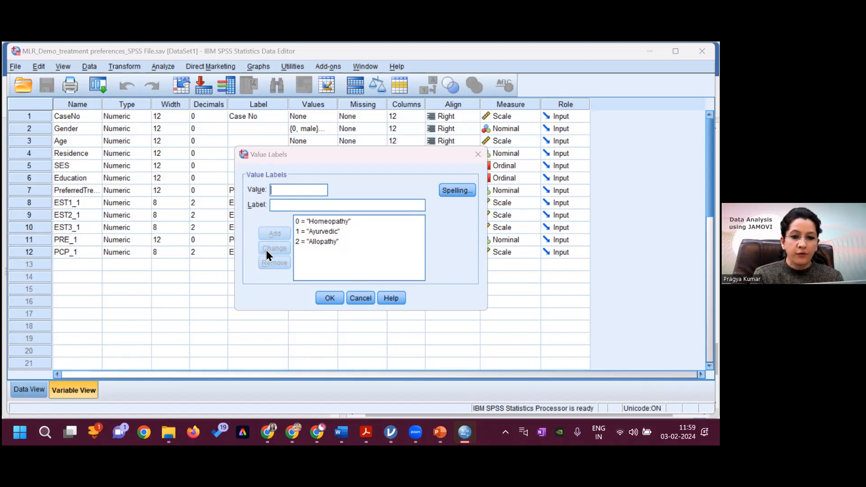
{"action": "key", "text": "Escape"}
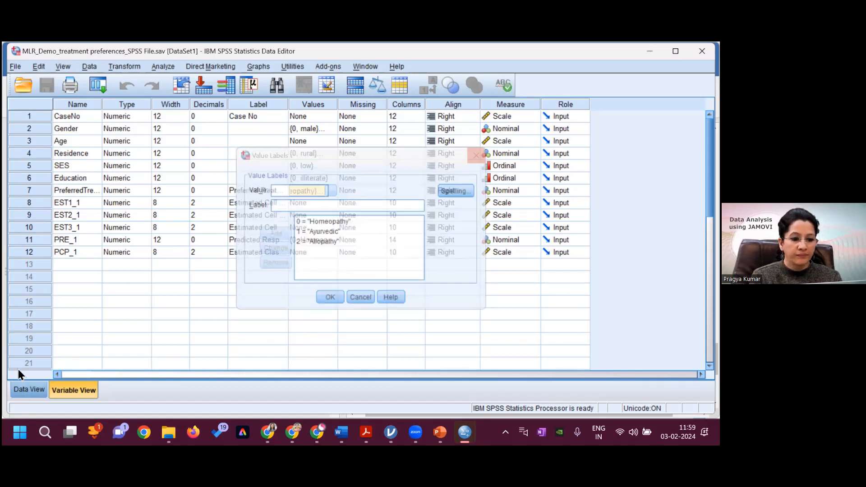
Return to the case data and examine the first case's three estimated probabilities, its PCP_1 probability and its PRE_1 predicted category.
{"action": "left_click", "coordinate": [26, 389]}
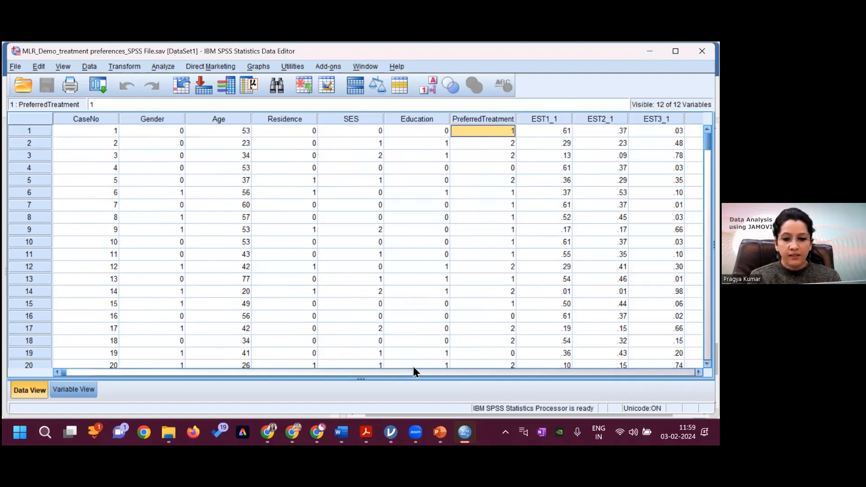
{"action": "scroll", "coordinate": [414, 371], "scroll_direction": "right", "scroll_amount": 3}
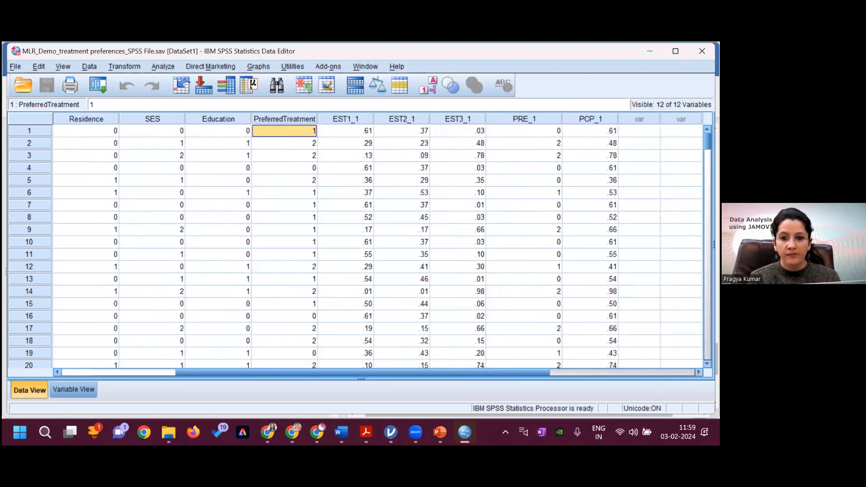
{"action": "scroll", "coordinate": [419, 130], "scroll_direction": "right", "scroll_amount": 1}
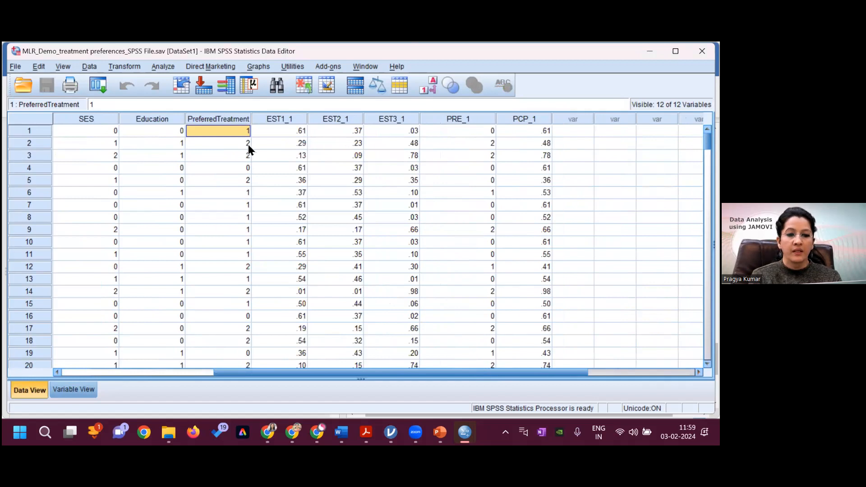
{"action": "left_click", "coordinate": [285, 129]}
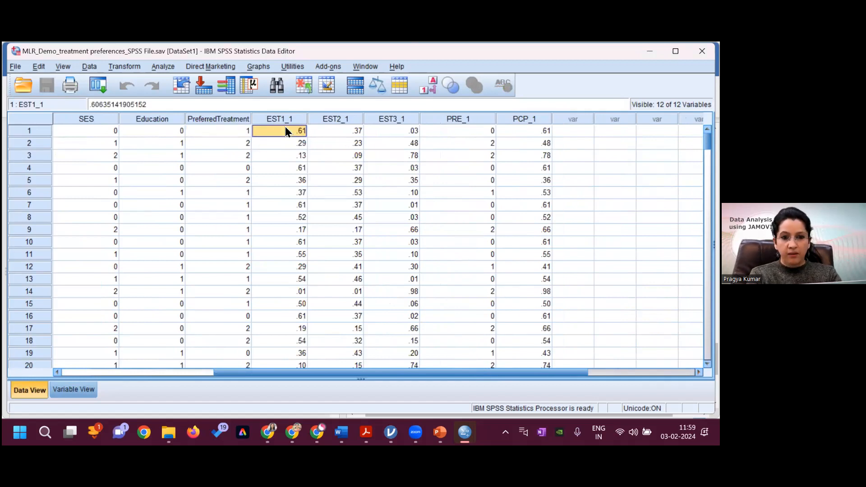
{"action": "key", "text": "shift+Right"}
{"action": "key", "text": "shift+Right"}
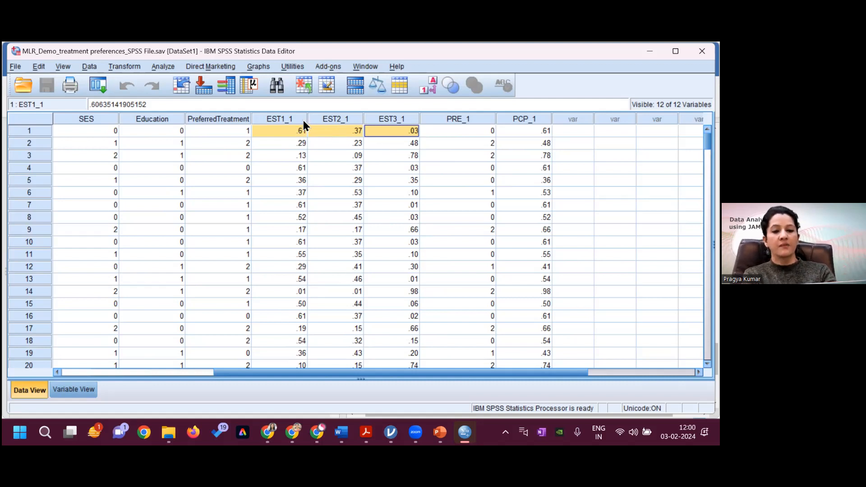
{"action": "left_click", "coordinate": [544, 134]}
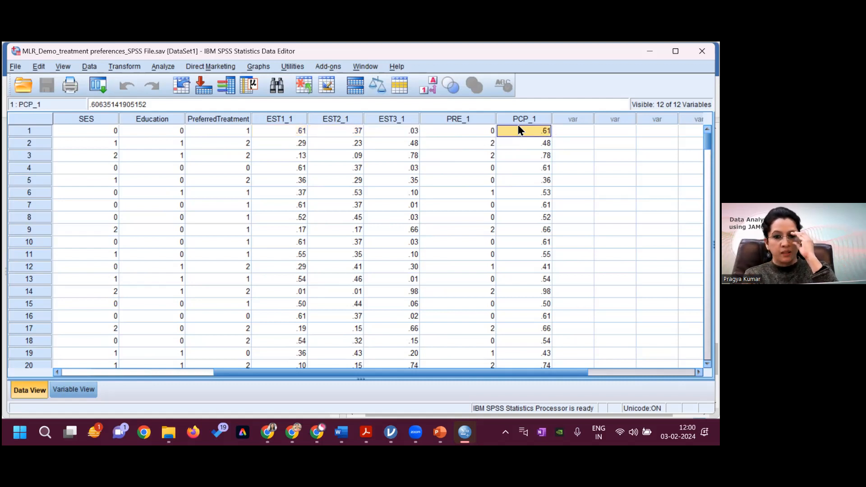
{"action": "left_click", "coordinate": [482, 131]}
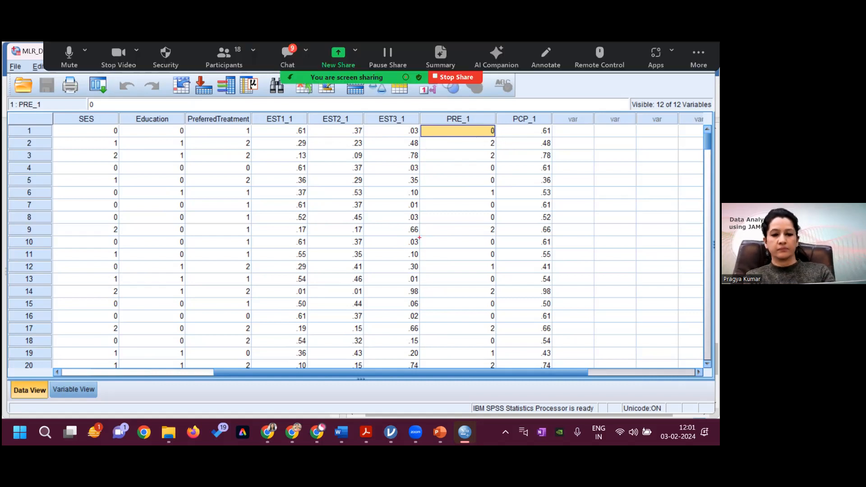
Box case 9's EST1_1 to EST3_1 probabilities, its PCP_1 value and its PRE_1 category with screen annotations.
{"action": "mouse_move", "coordinate": [295, 220]}
{"action": "left_mouse_down"}
{"action": "mouse_move", "coordinate": [321, 238]}
{"action": "mouse_move", "coordinate": [427, 239]}
{"action": "left_mouse_up"}
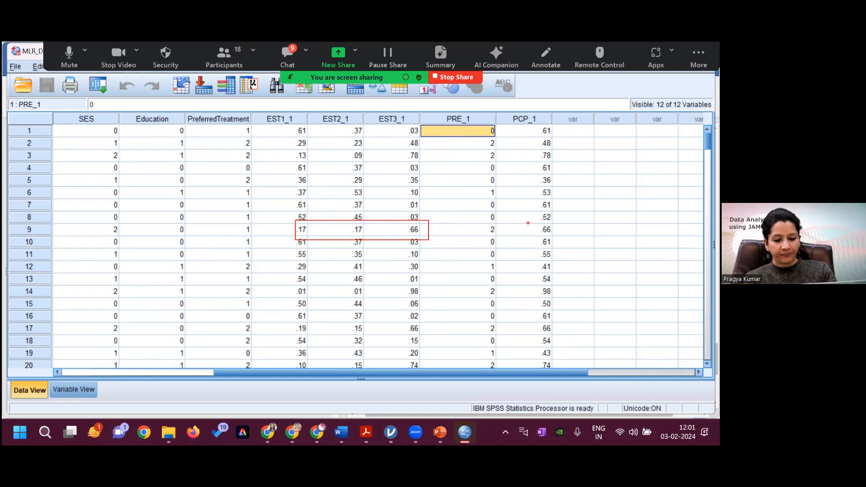
{"action": "left_click_drag", "start_coordinate": [528, 223], "coordinate": [540, 224]}
{"action": "left_click_drag", "start_coordinate": [542, 225], "coordinate": [556, 235]}
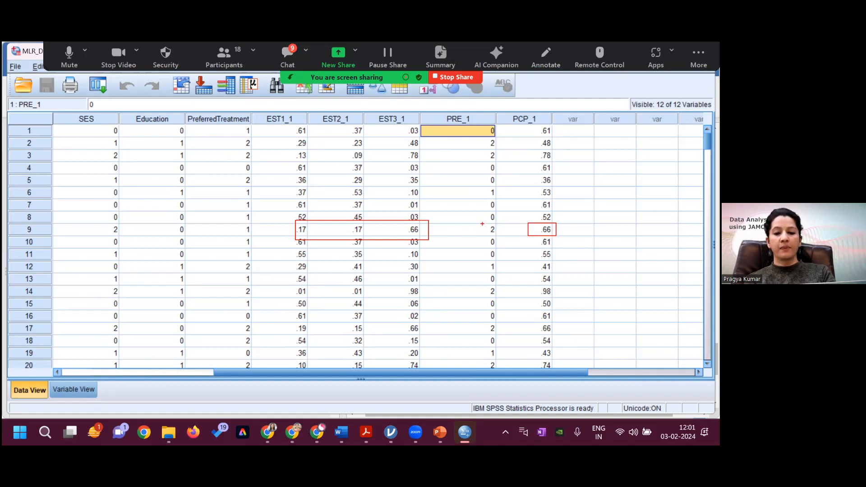
{"action": "left_click_drag", "start_coordinate": [482, 222], "coordinate": [500, 239]}
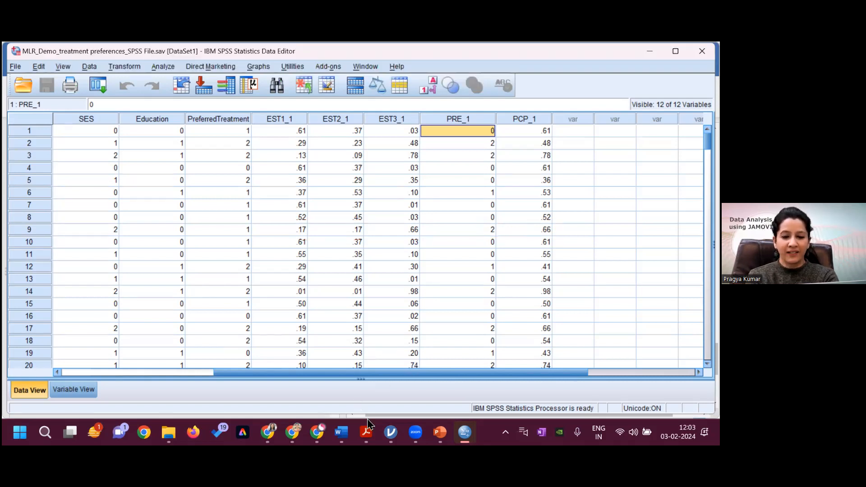
Switch to jamovi, box the Female – Male odds ratios in the Ayurvedic and Allopathic comparisons, and leave the annotation mode.
{"action": "mouse_move", "coordinate": [390, 432]}
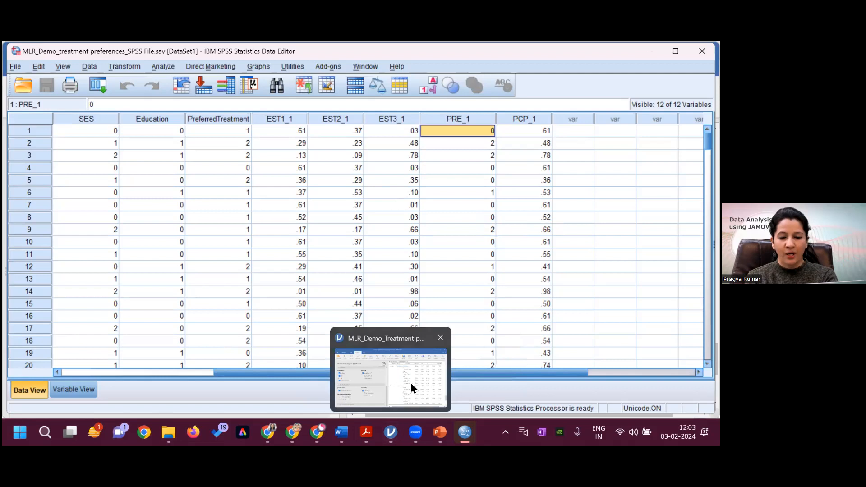
{"action": "left_click", "coordinate": [412, 388]}
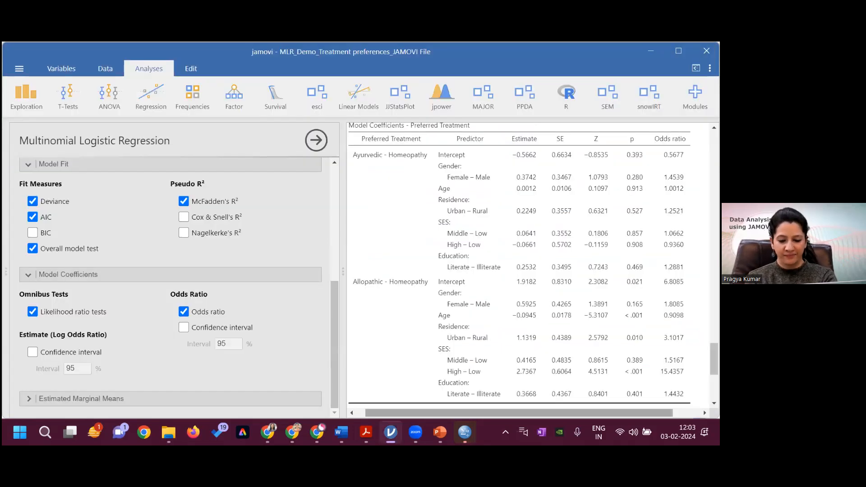
{"action": "left_click_drag", "start_coordinate": [506, 412], "coordinate": [509, 413]}
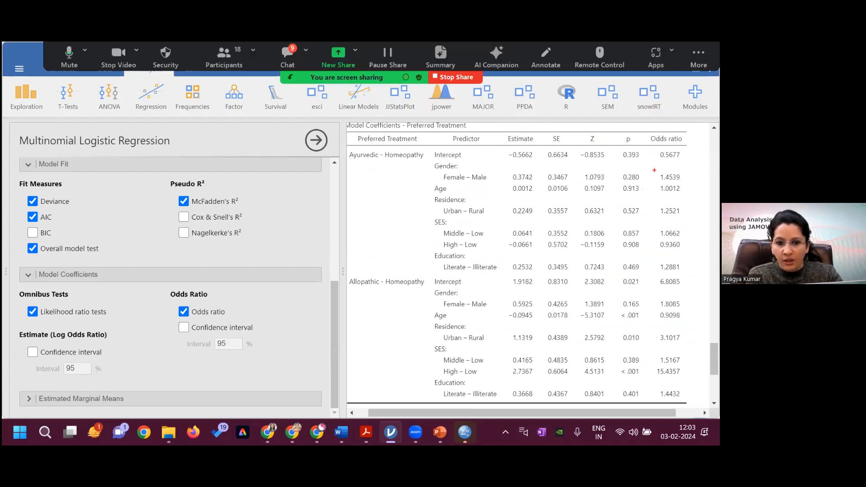
{"action": "left_click_drag", "start_coordinate": [656, 166], "coordinate": [684, 186]}
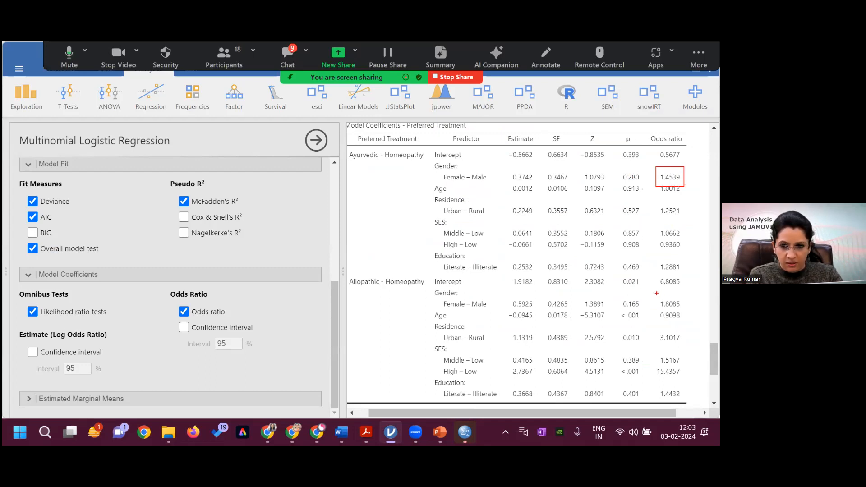
{"action": "left_click_drag", "start_coordinate": [657, 294], "coordinate": [686, 311]}
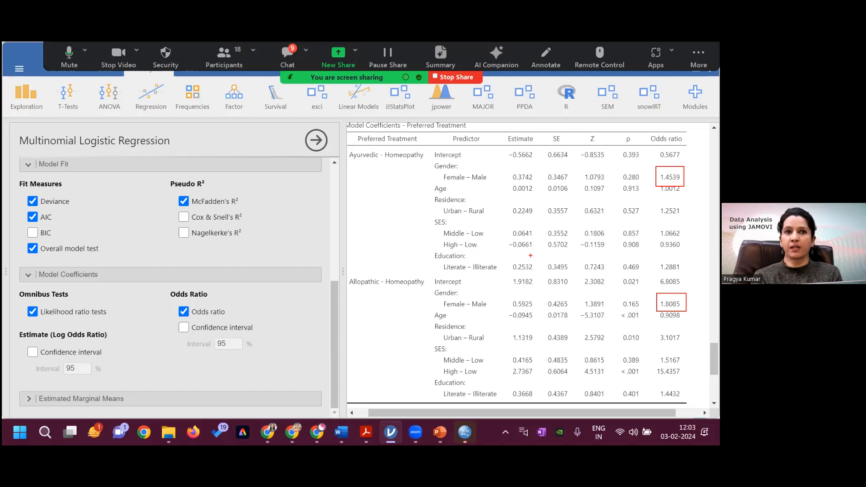
{"action": "key", "text": "Escape"}
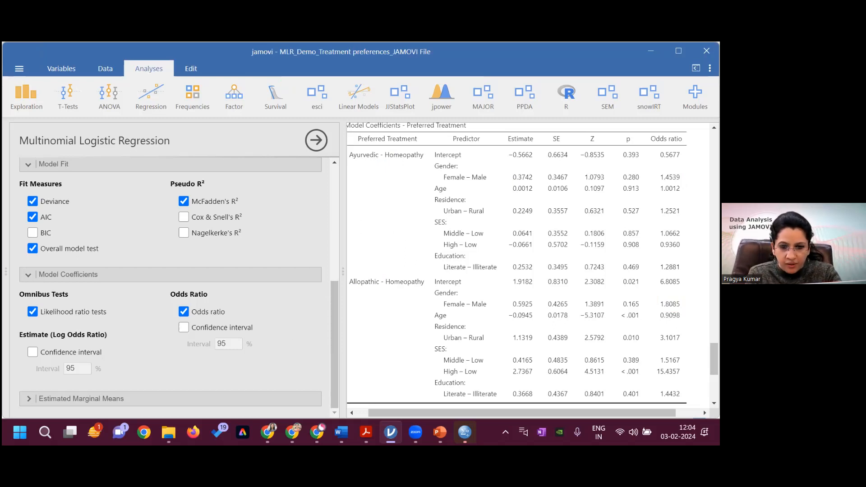
Switch to the SPSS dataset, start a Multinomial Logistic regression, and briefly open and close its Model settings.
{"action": "mouse_move", "coordinate": [415, 432]}
{"action": "mouse_move", "coordinate": [465, 431]}
{"action": "left_click", "coordinate": [525, 378]}
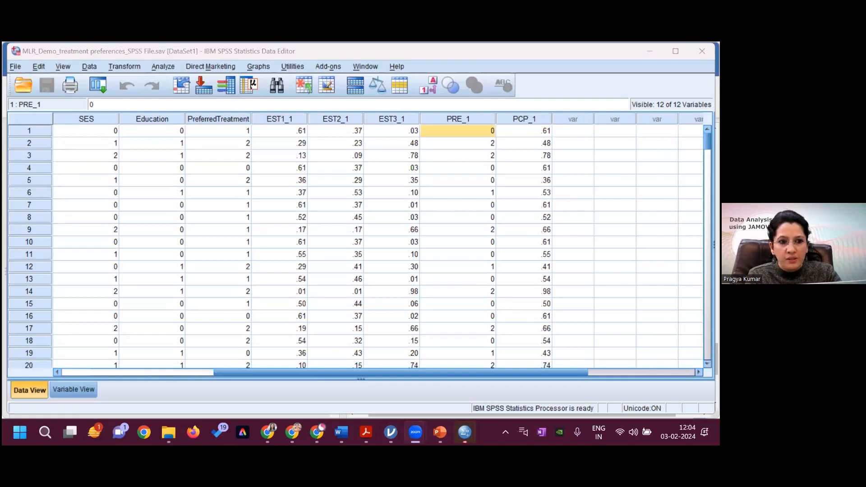
{"action": "left_click", "coordinate": [162, 67]}
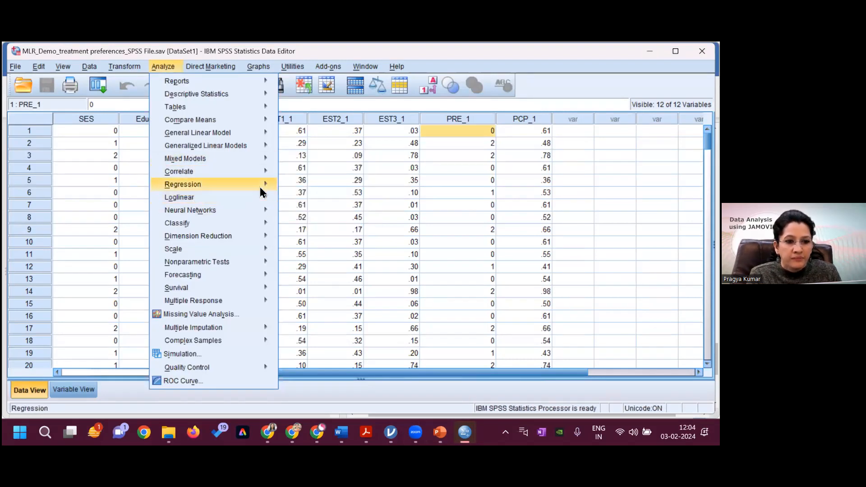
{"action": "mouse_move", "coordinate": [262, 184]}
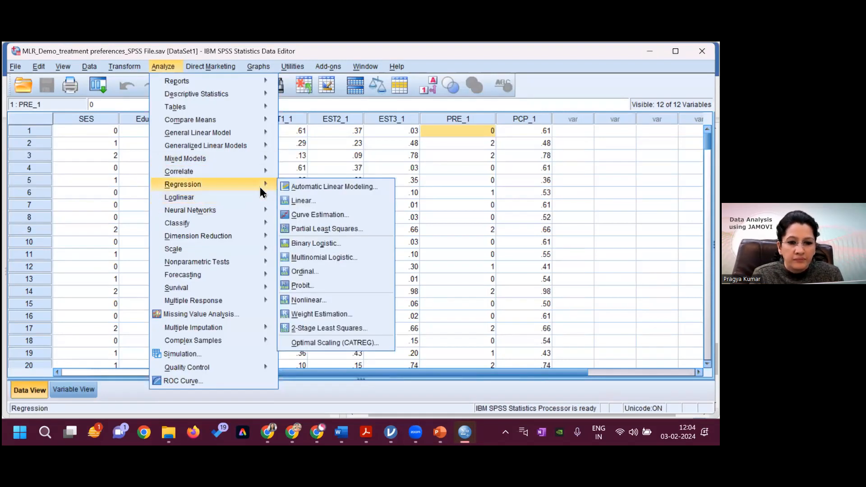
{"action": "left_click", "coordinate": [317, 255]}
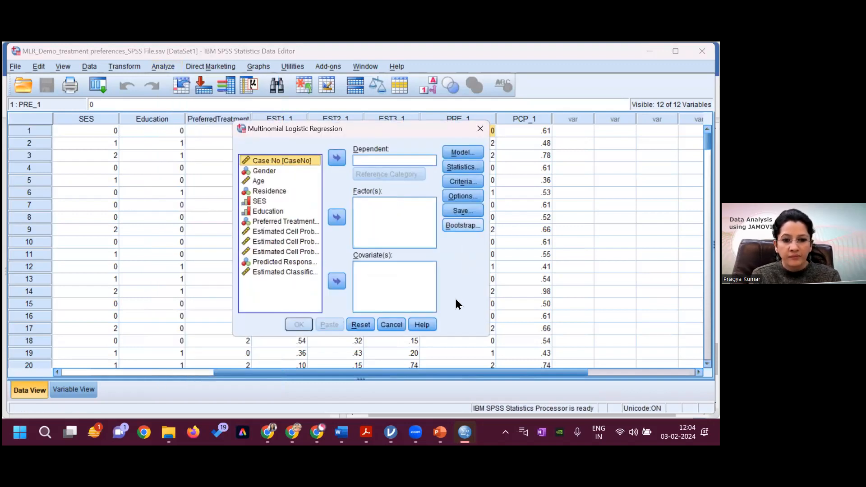
{"action": "left_click", "coordinate": [463, 152]}
{"action": "left_click", "coordinate": [520, 80]}
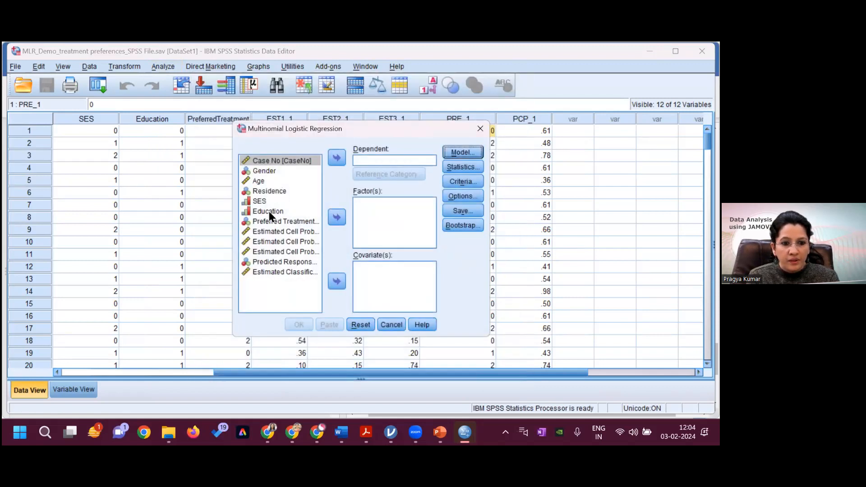
Set Preferred Treatment as the dependent variable with the first category as its reference category.
{"action": "left_click", "coordinate": [276, 224]}
{"action": "left_click", "coordinate": [337, 157]}
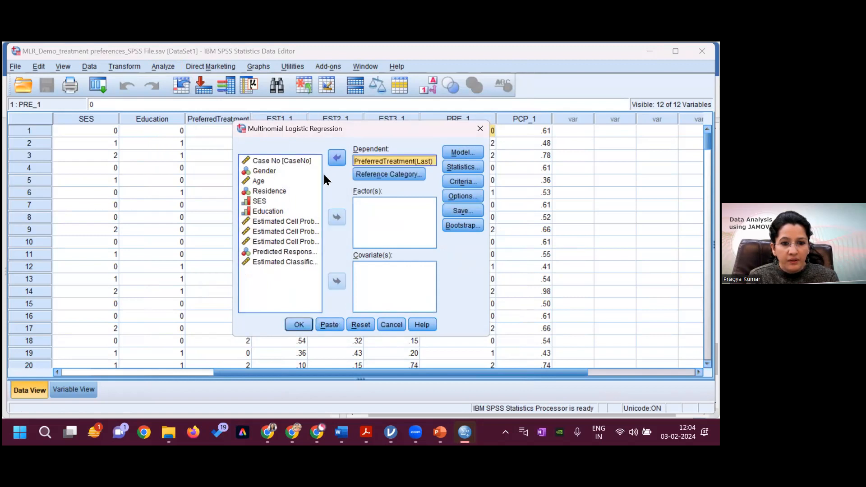
{"action": "left_click", "coordinate": [380, 174]}
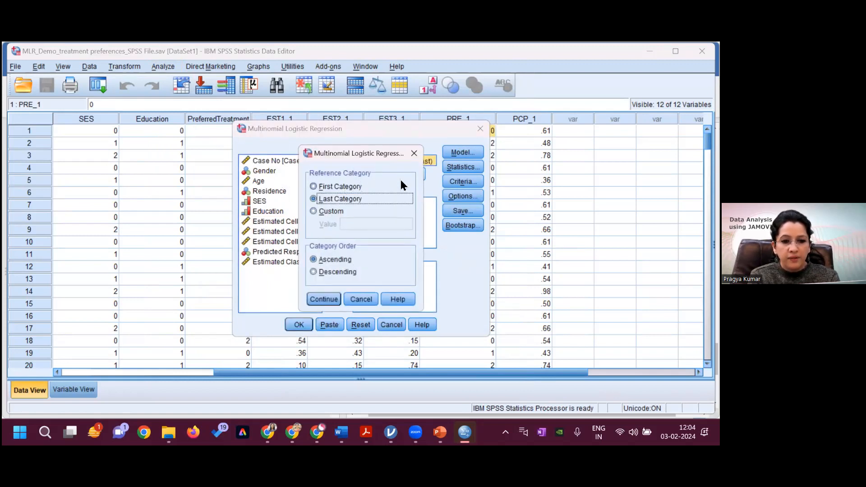
{"action": "left_click", "coordinate": [355, 186]}
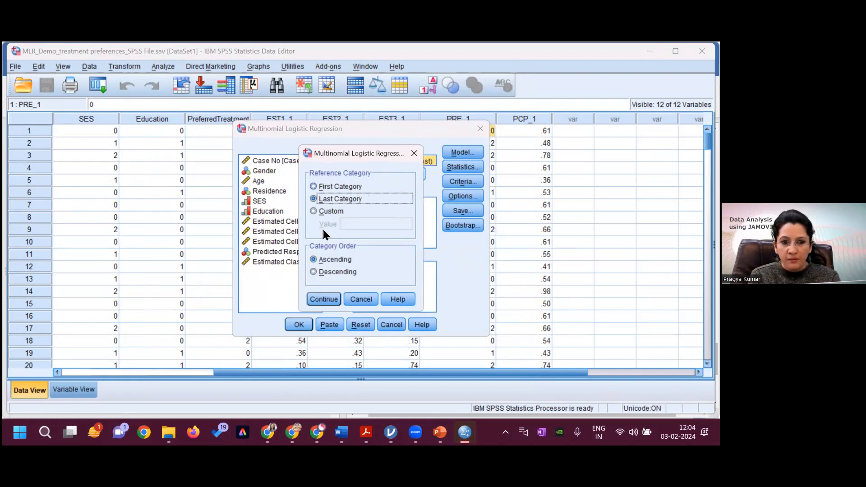
{"action": "left_click", "coordinate": [324, 300]}
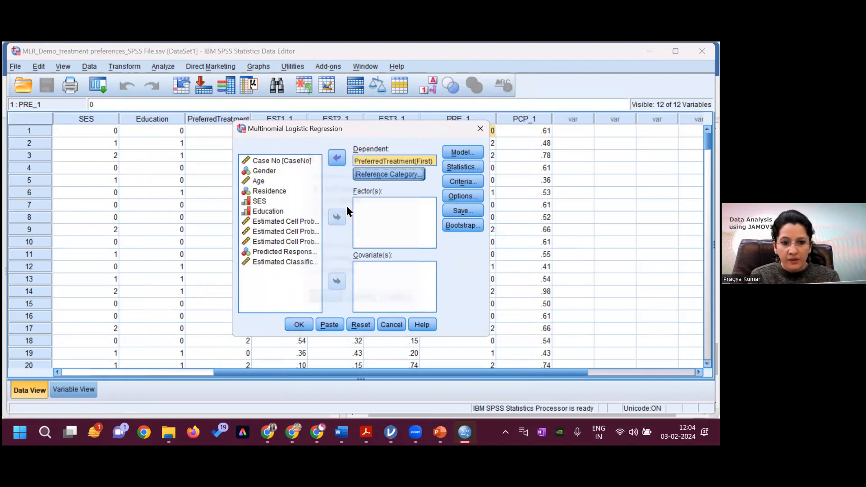
Assign Age as a factor and Gender, Residence, SES and Education as covariates of the multinomial logistic regression.
{"action": "left_click", "coordinate": [260, 181]}
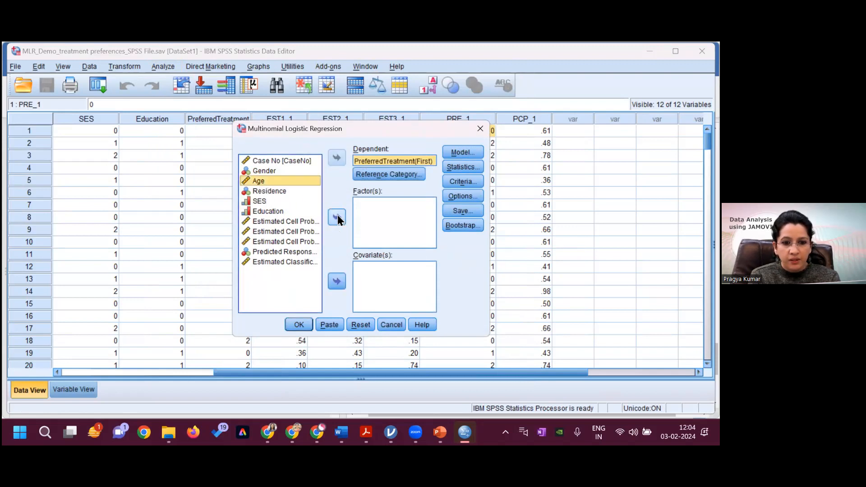
{"action": "left_click", "coordinate": [338, 217]}
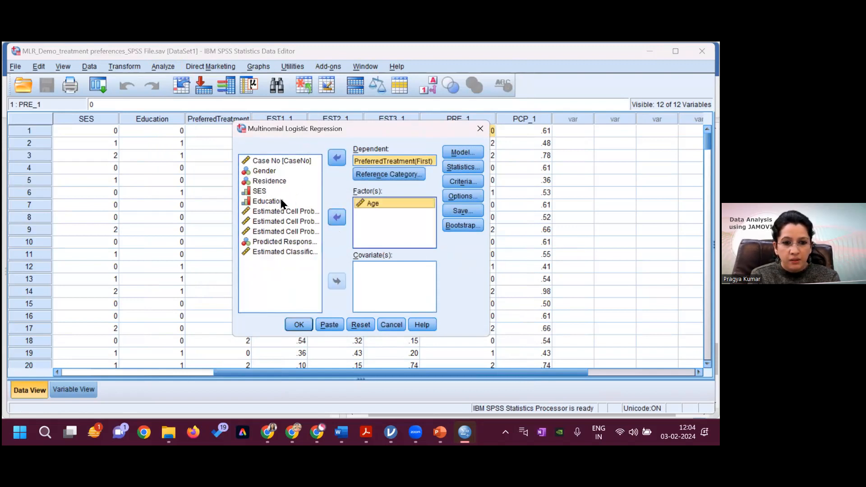
{"action": "left_click", "coordinate": [271, 170]}
{"action": "left_click", "coordinate": [337, 218]}
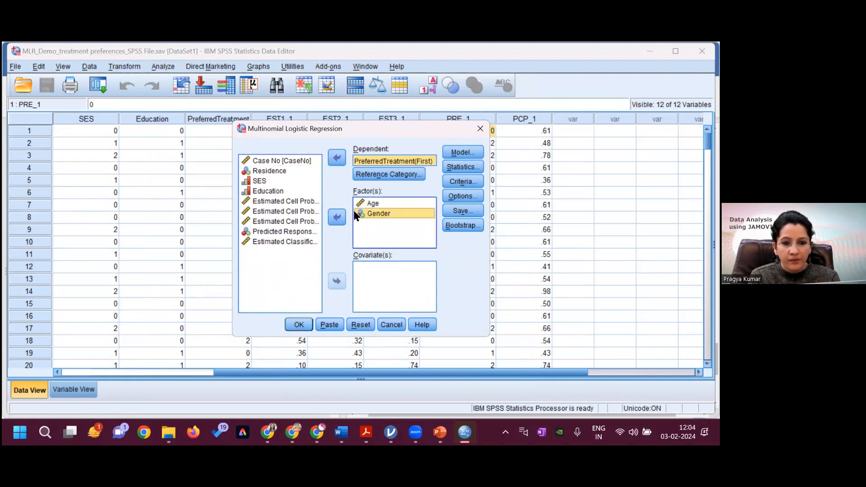
{"action": "left_click", "coordinate": [338, 218]}
{"action": "left_click", "coordinate": [338, 282]}
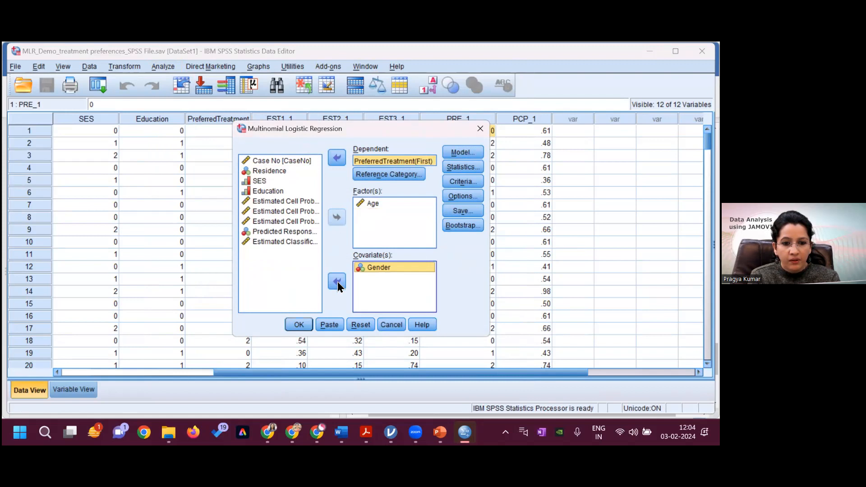
{"action": "left_click", "coordinate": [269, 172]}
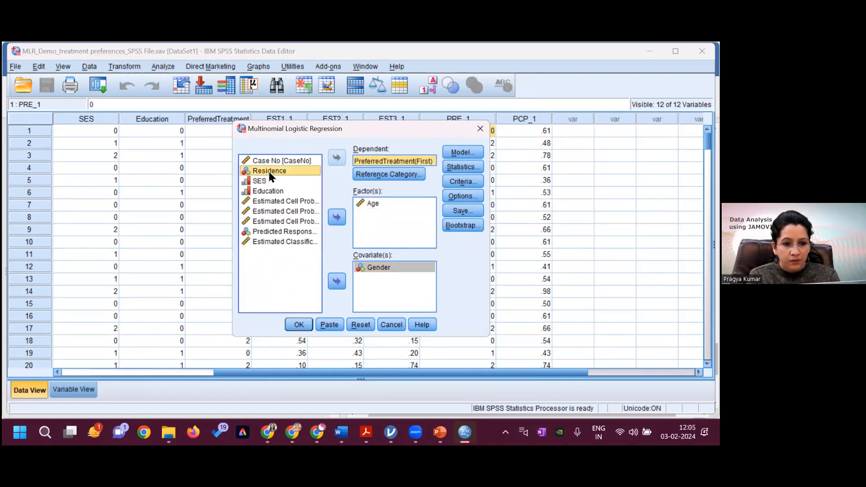
{"action": "left_click", "coordinate": [267, 192], "text": "shift"}
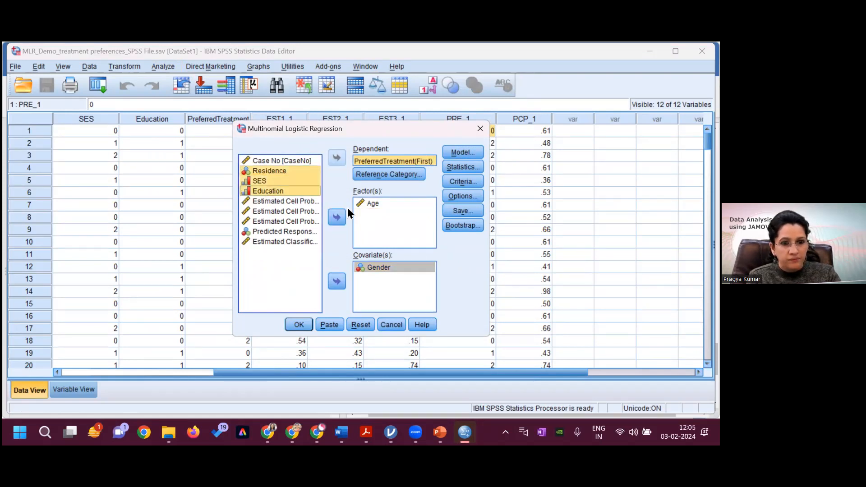
{"action": "left_click", "coordinate": [337, 282]}
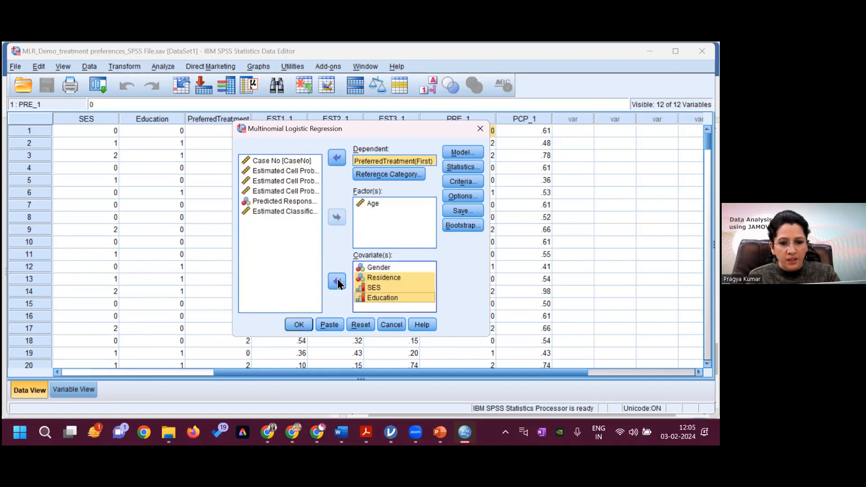
Keep the main-effects model, request the Goodness-of-fit and Information Criteria statistics, and close the regression setup without running it.
{"action": "left_click", "coordinate": [463, 152]}
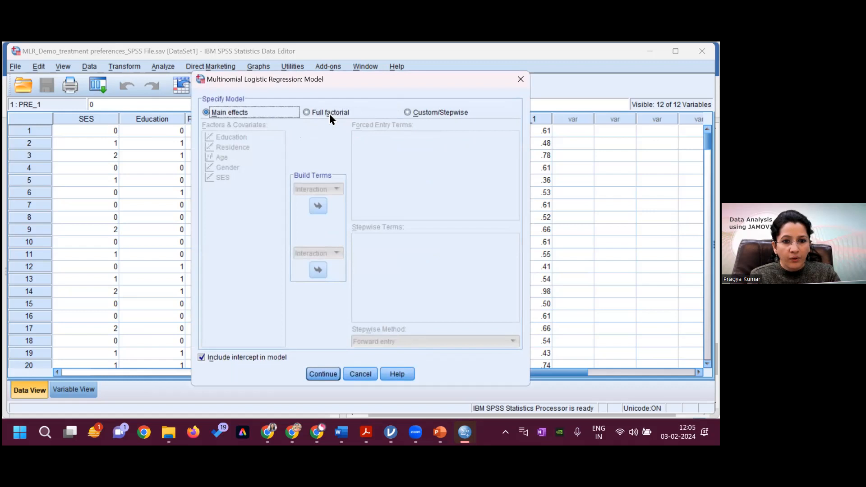
{"action": "left_click", "coordinate": [326, 374]}
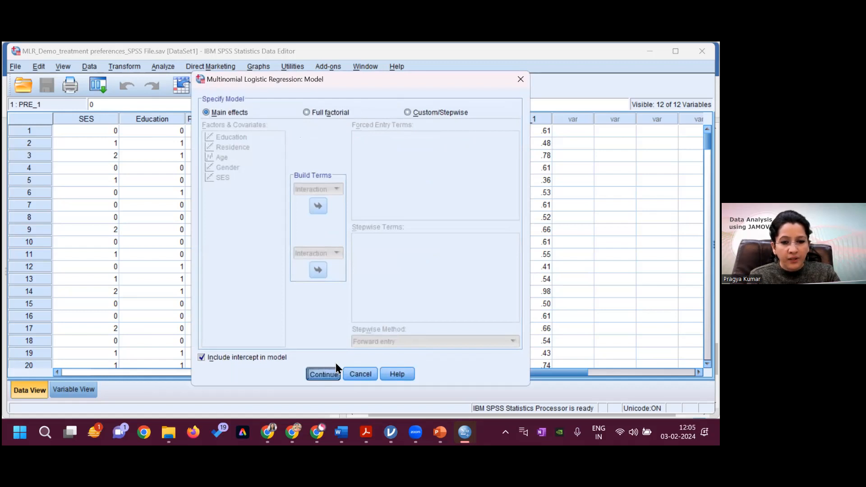
{"action": "left_click", "coordinate": [464, 167]}
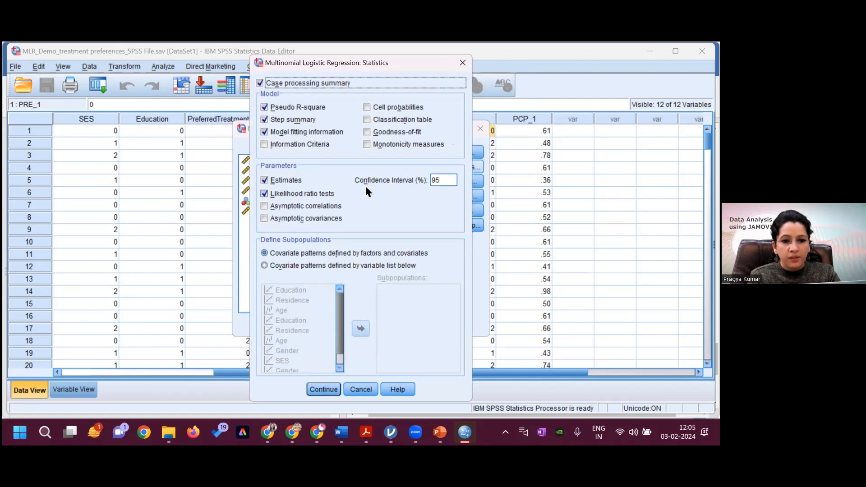
{"action": "left_click", "coordinate": [374, 131]}
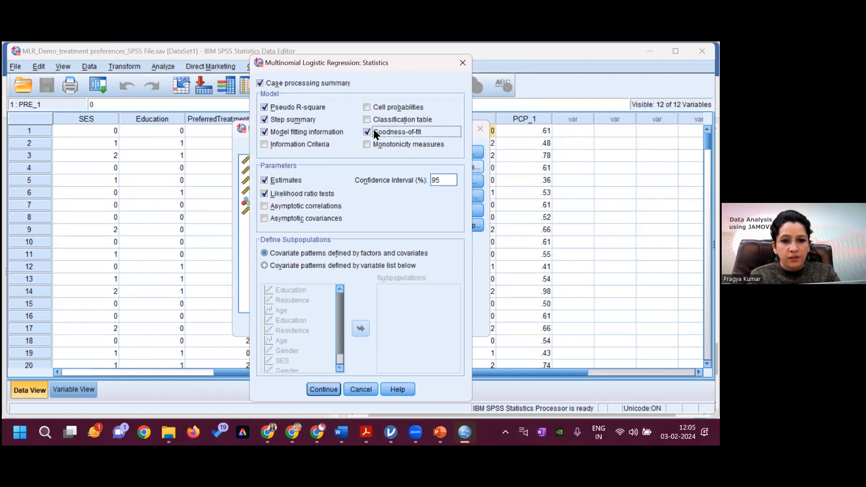
{"action": "left_click", "coordinate": [285, 144]}
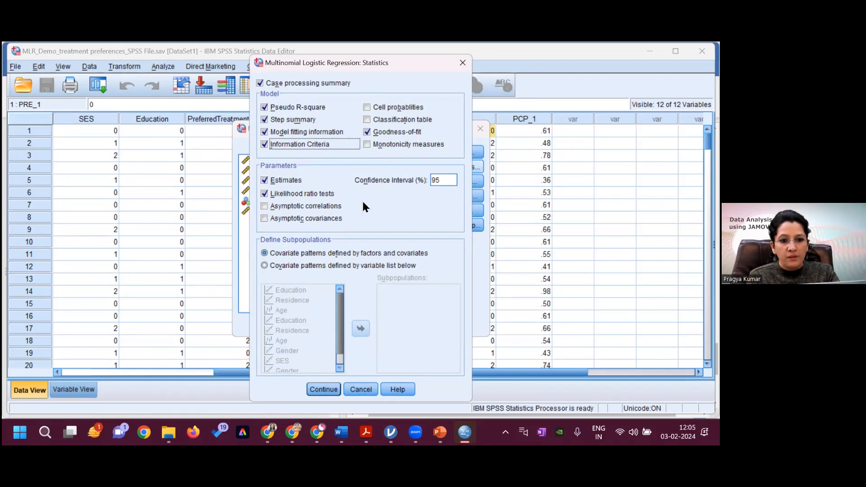
{"action": "left_click", "coordinate": [324, 389]}
{"action": "left_click", "coordinate": [480, 129]}
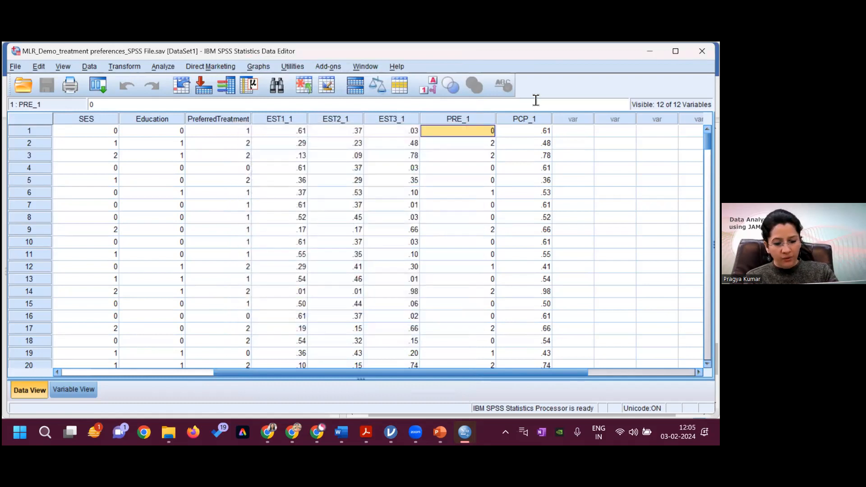
Switch to jamovi and look back through the multinomial regression results of the full model, the Education model and the SES model.
{"action": "left_click", "coordinate": [650, 51]}
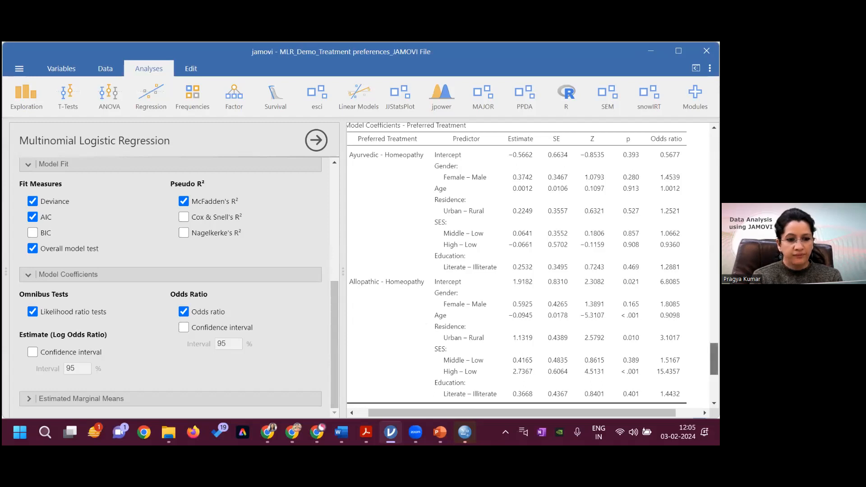
{"action": "scroll", "coordinate": [528, 266], "scroll_direction": "up", "scroll_amount": 3}
{"action": "scroll", "coordinate": [429, 311], "scroll_direction": "up", "scroll_amount": 5}
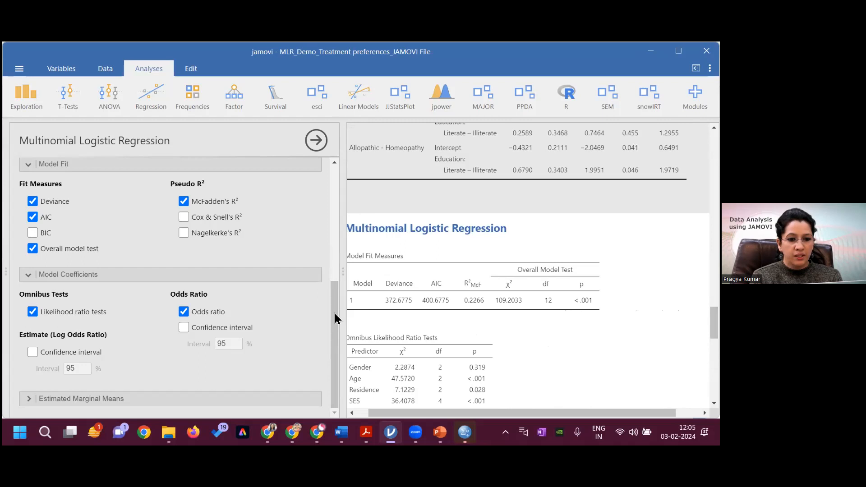
{"action": "scroll", "coordinate": [334, 310], "scroll_direction": "up", "scroll_amount": 1}
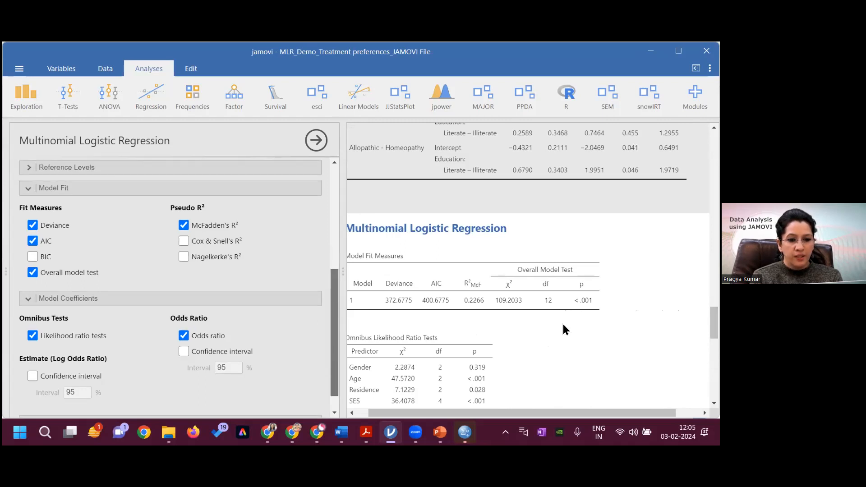
{"action": "scroll", "coordinate": [528, 311], "scroll_direction": "up", "scroll_amount": 5}
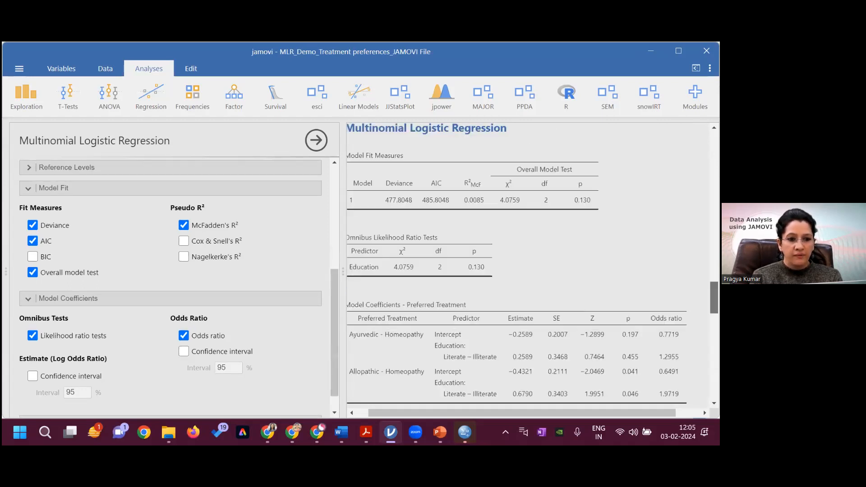
{"action": "scroll", "coordinate": [528, 271], "scroll_direction": "up", "scroll_amount": 5}
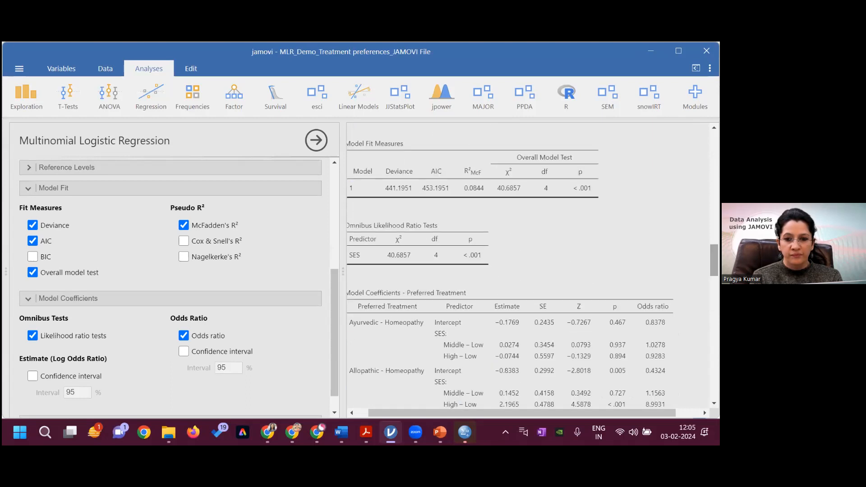